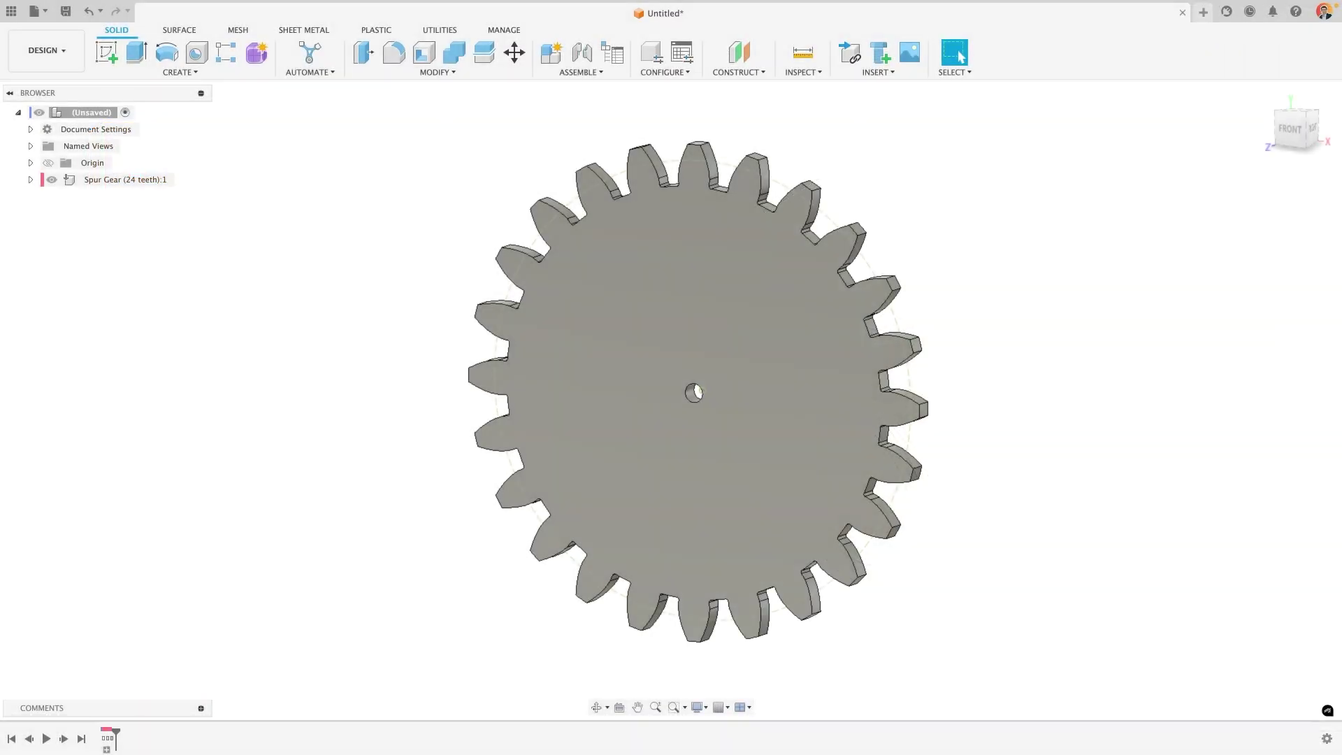
- Undo the previously created spur gear, leaving a blank Untitled design
key(super+z)
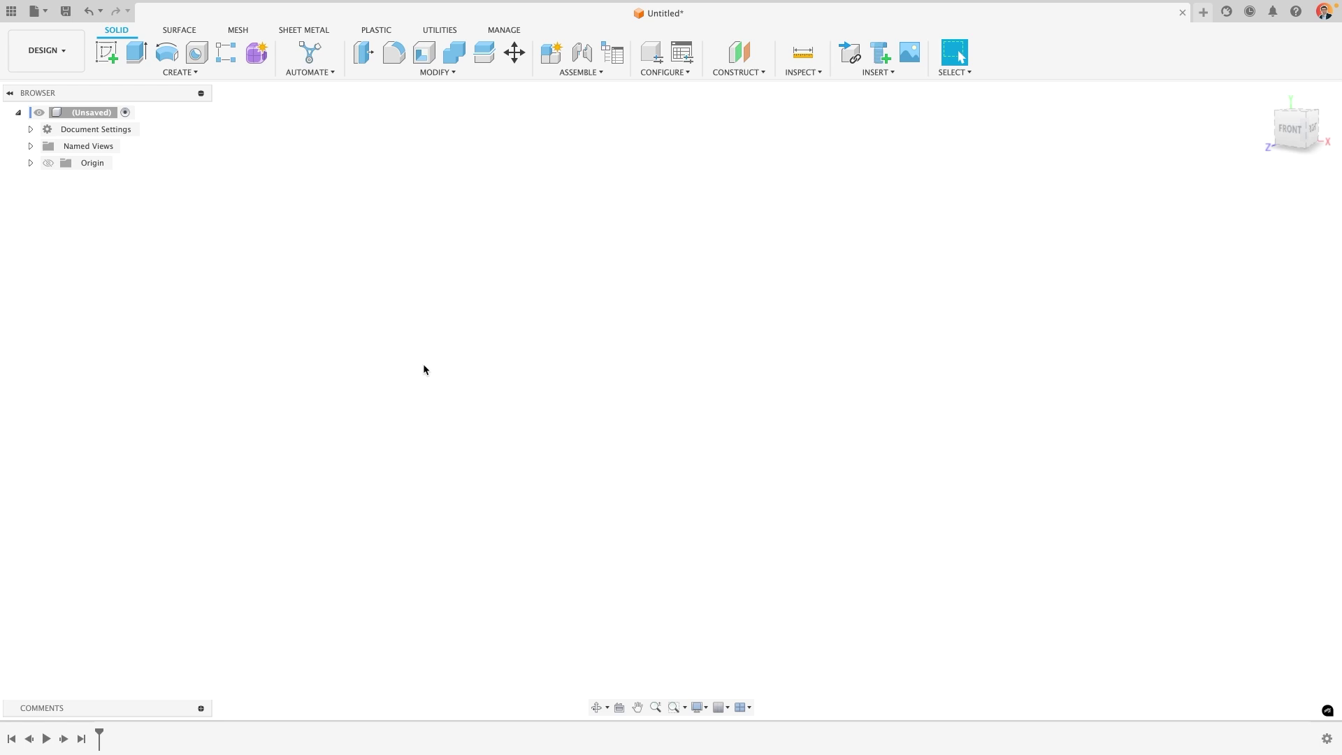
- Run the Python SpurGear script from Scripts and Add-Ins and move its dialog aside
click(443, 31)
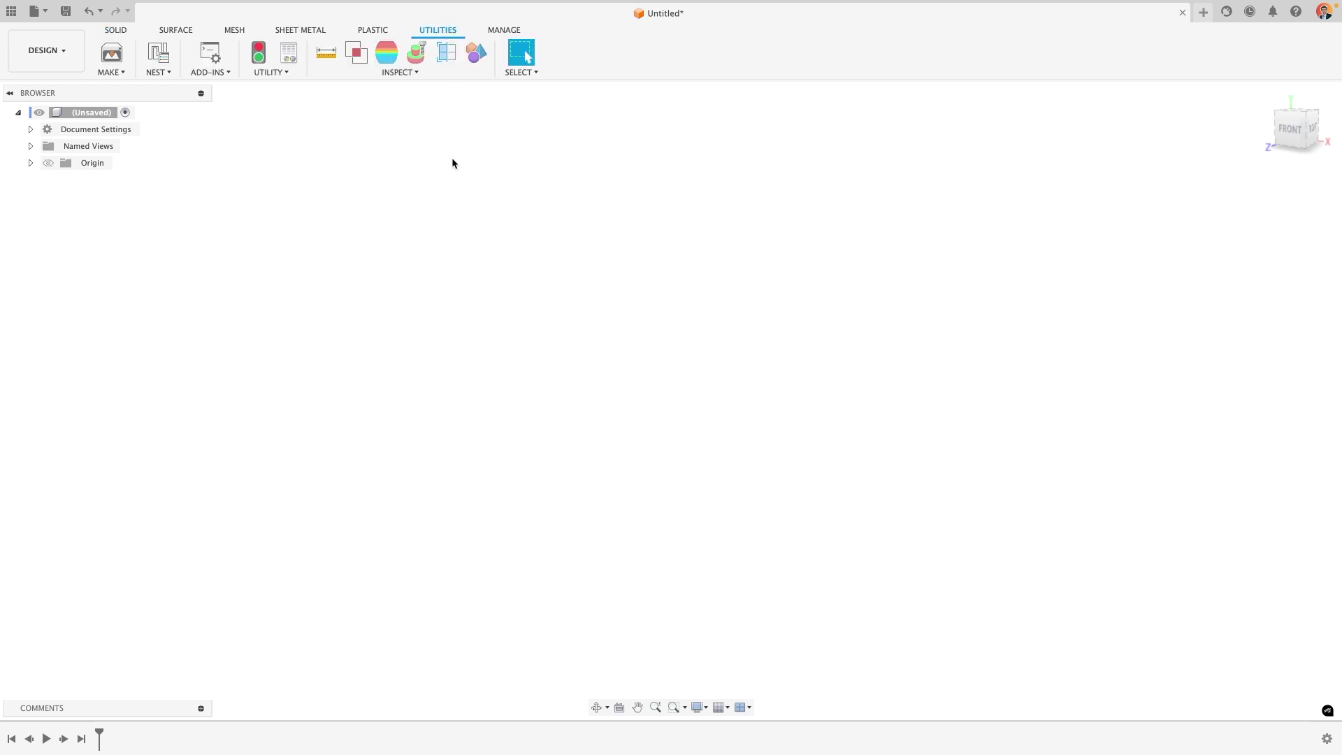
click(219, 61)
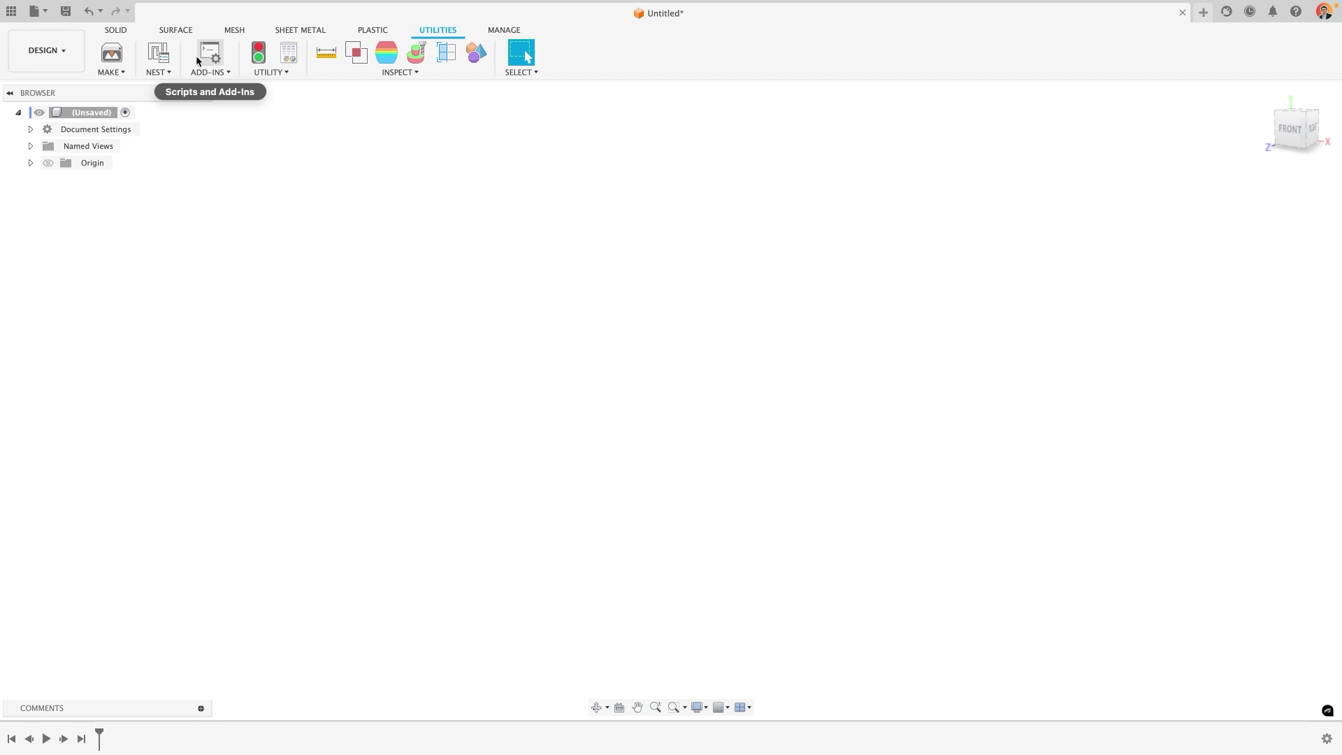
scroll(759, 374, down, 5)
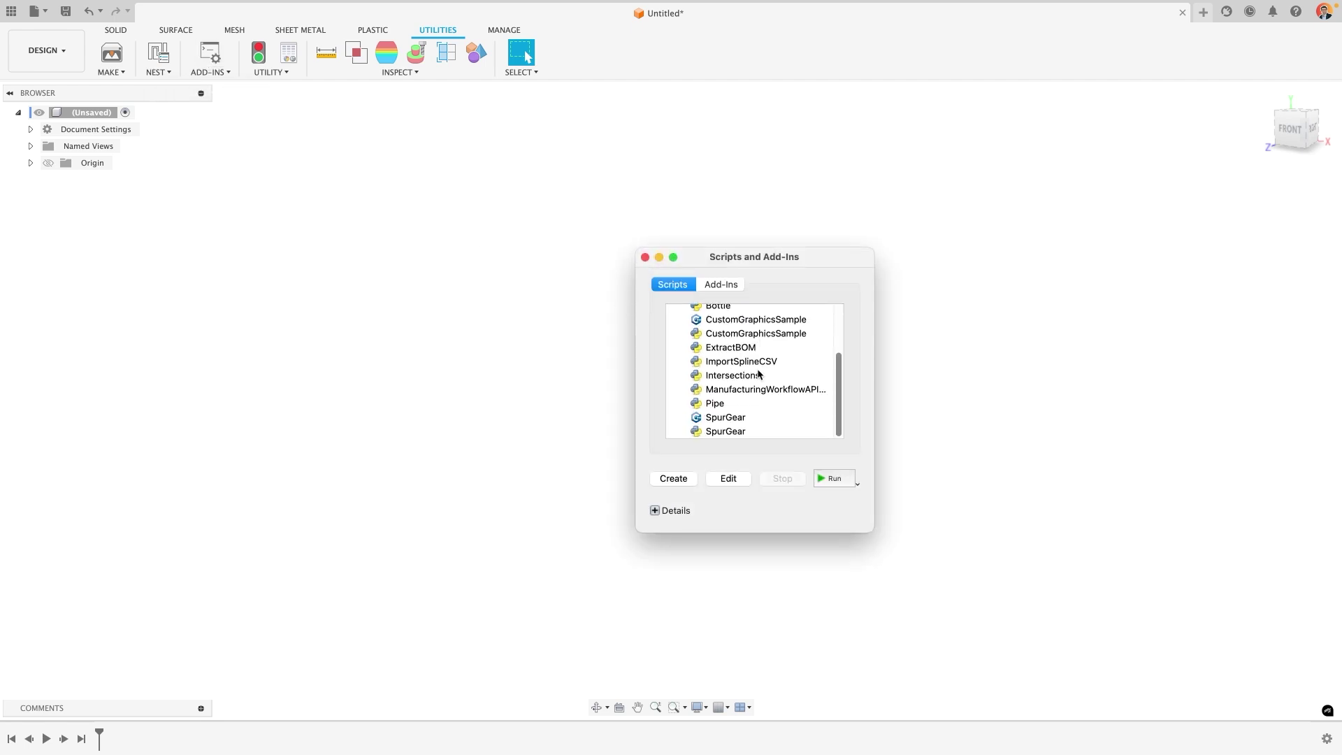
click(723, 431)
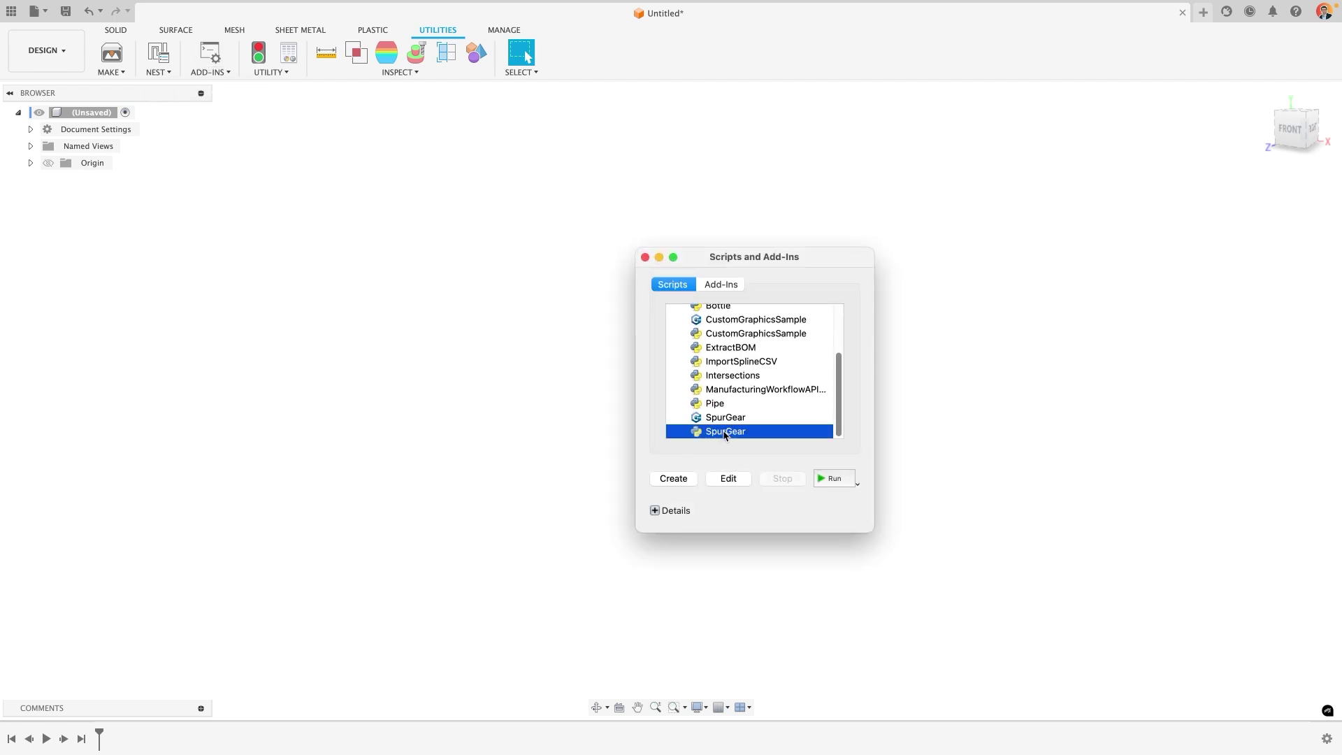
click(826, 478)
drag(1065, 190, 875, 181)
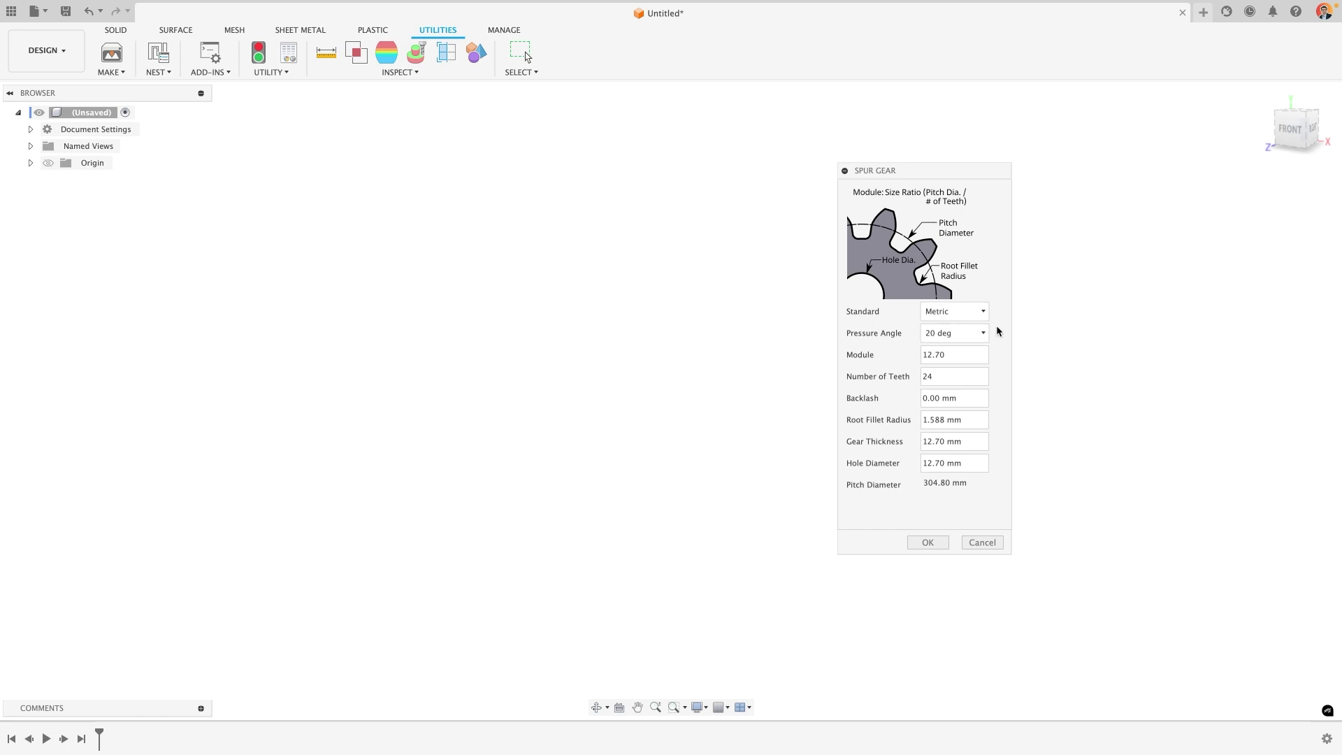
- Review module 12.70, 24 teeth, backlash and root fillet, keep Metric, and generate the gear
click(926, 355)
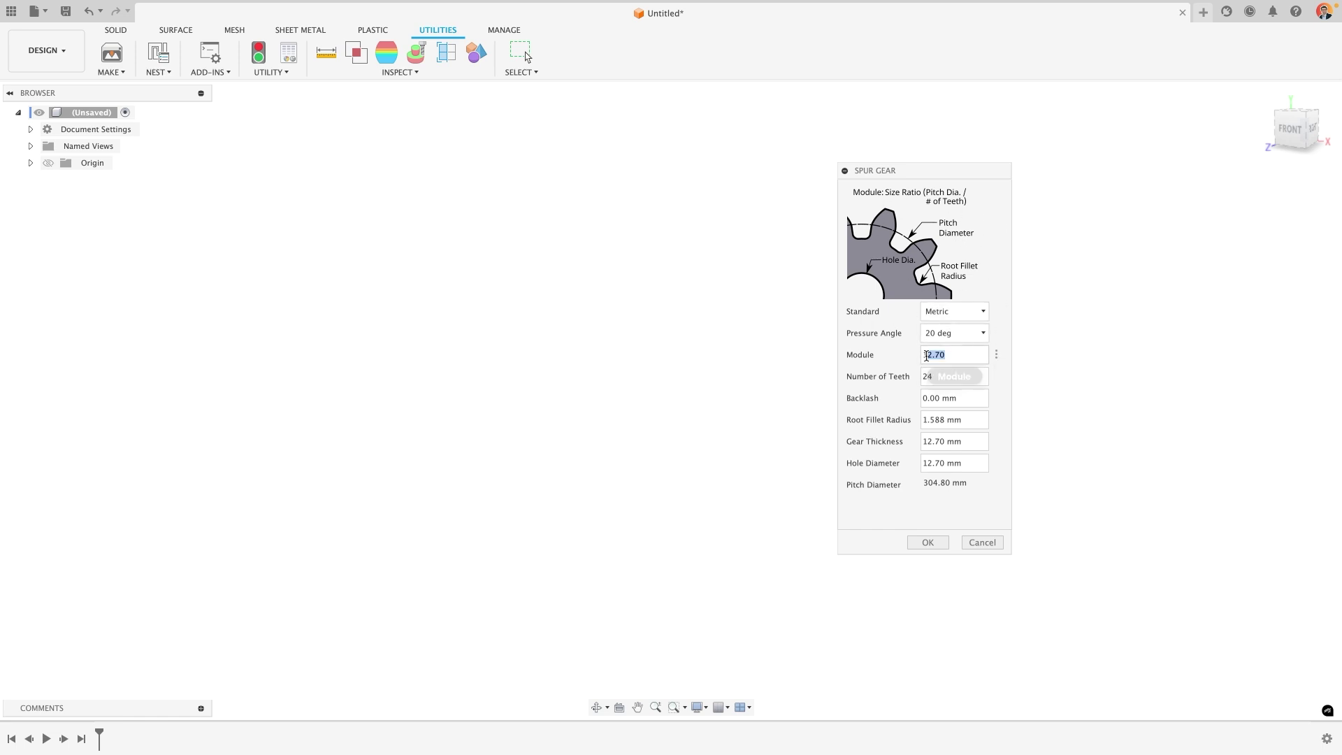
click(929, 376)
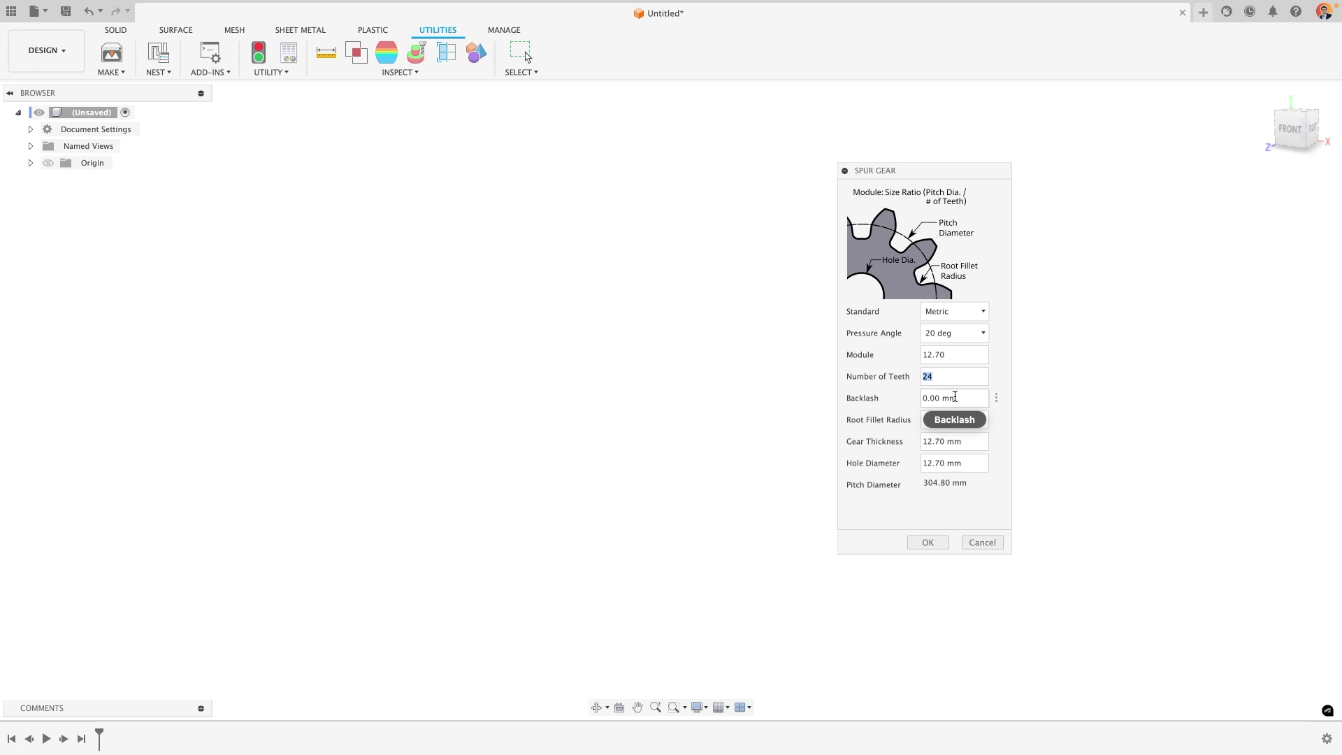
click(955, 397)
click(965, 421)
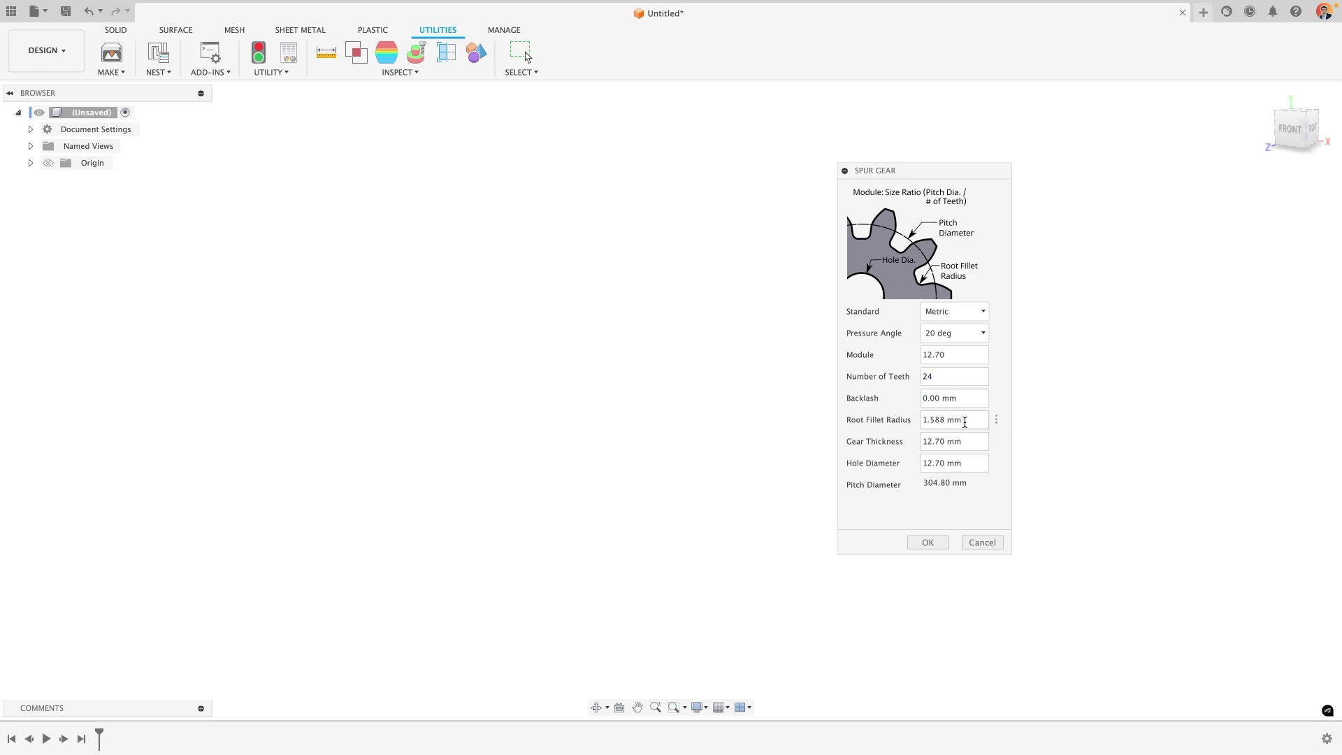
click(954, 313)
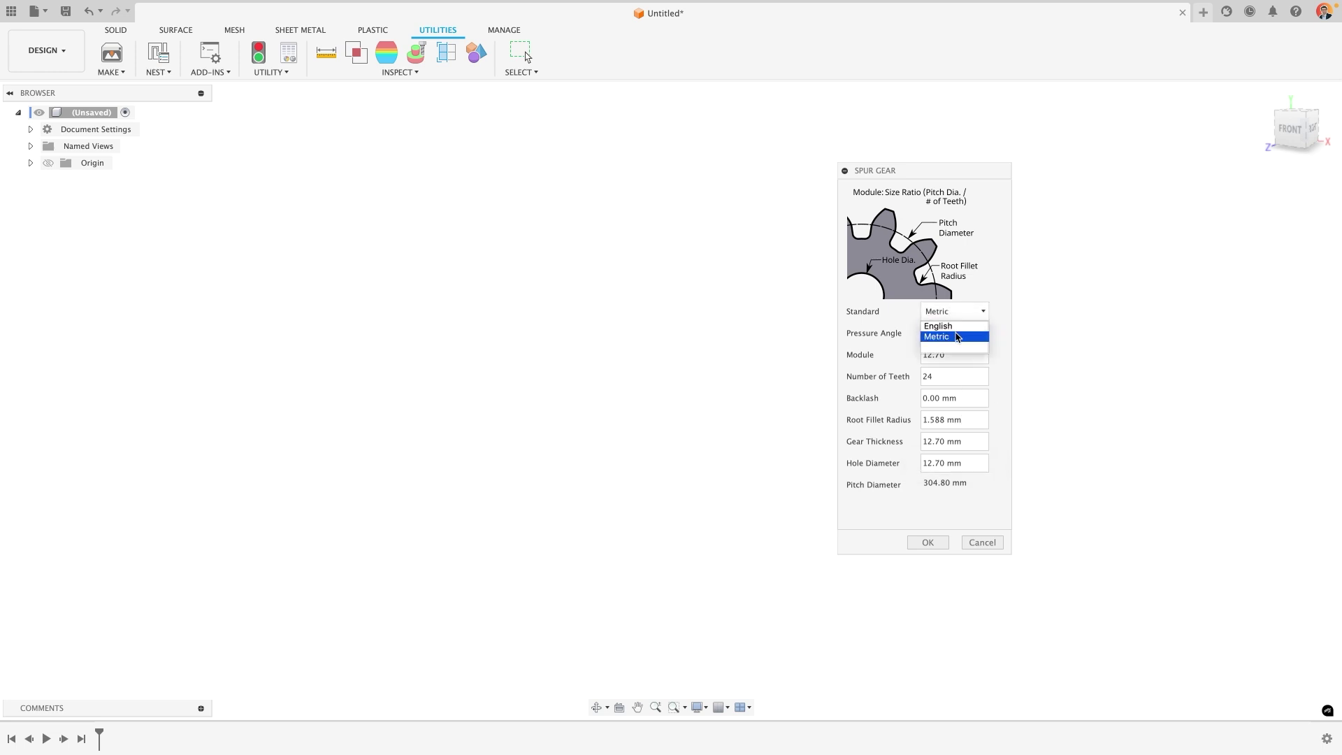
click(958, 337)
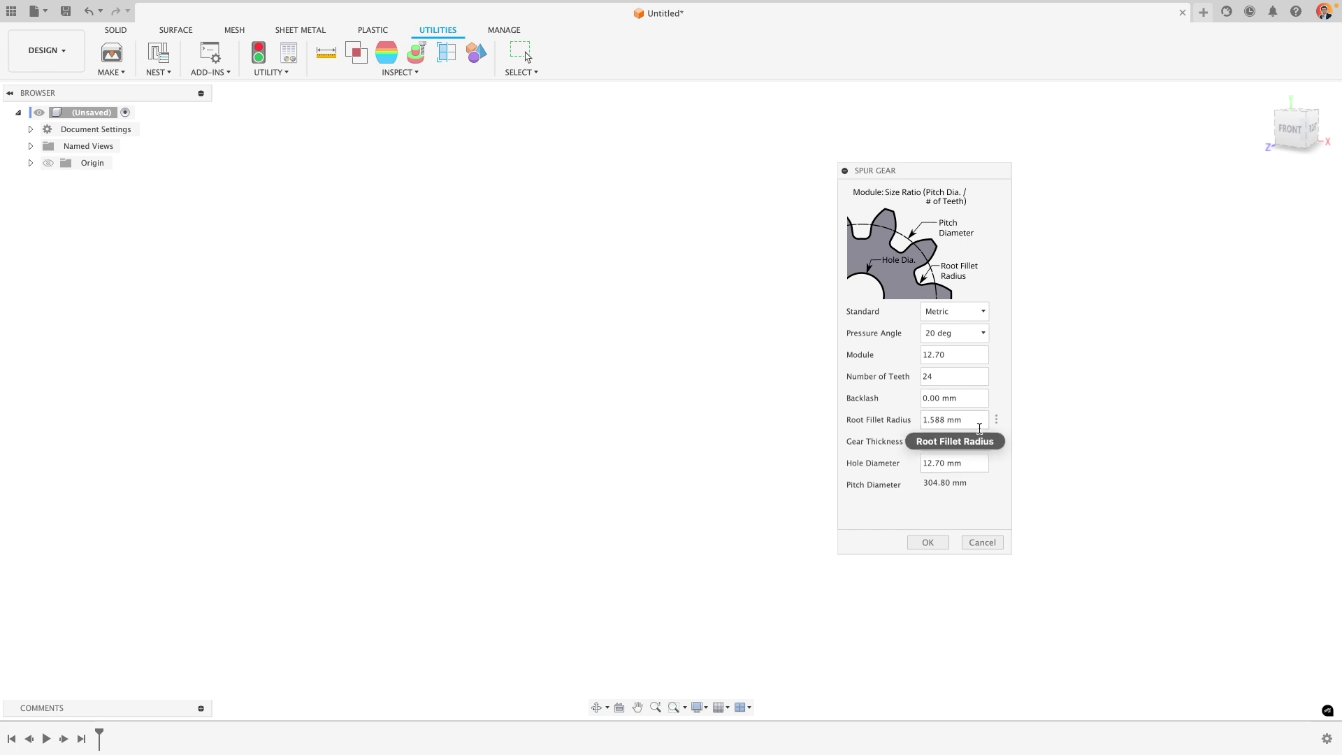
click(928, 544)
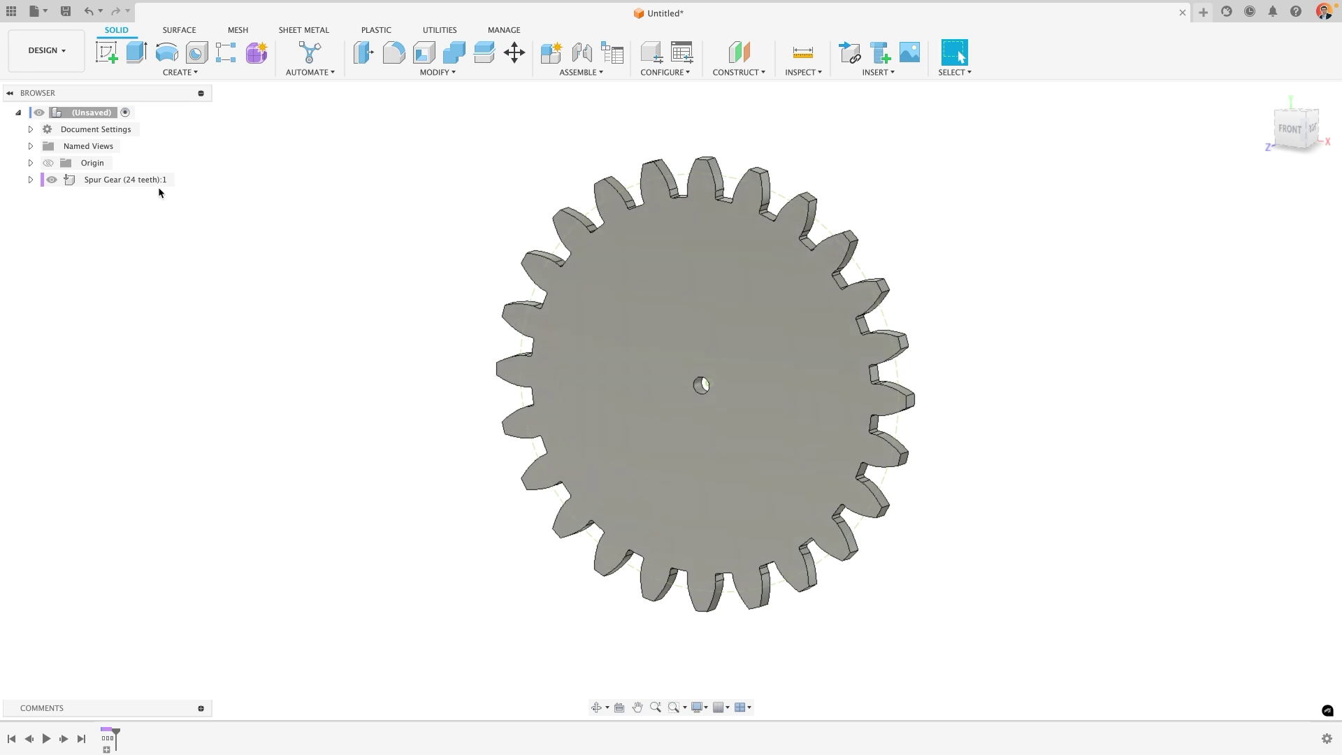
- Inspect the Spur Gear (24 teeth) component and its Sketch3 feature in the timeline history
click(112, 181)
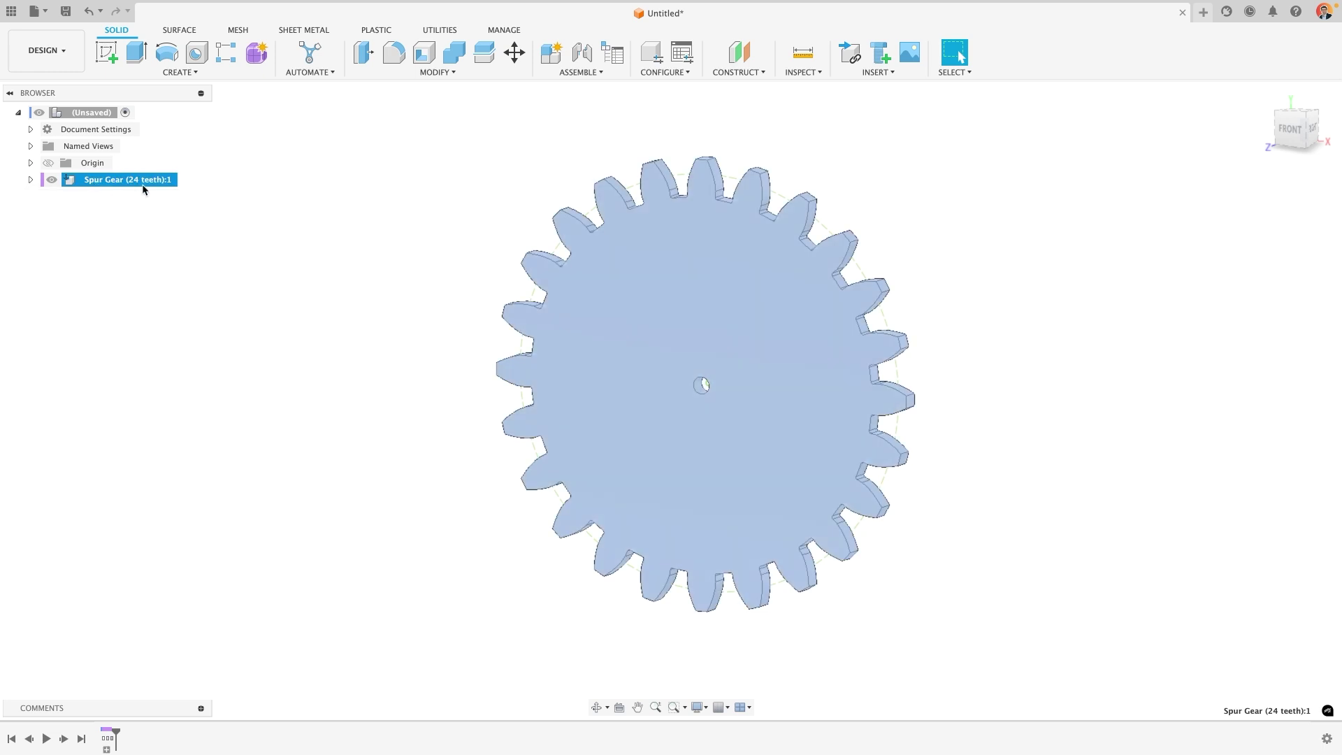
click(254, 237)
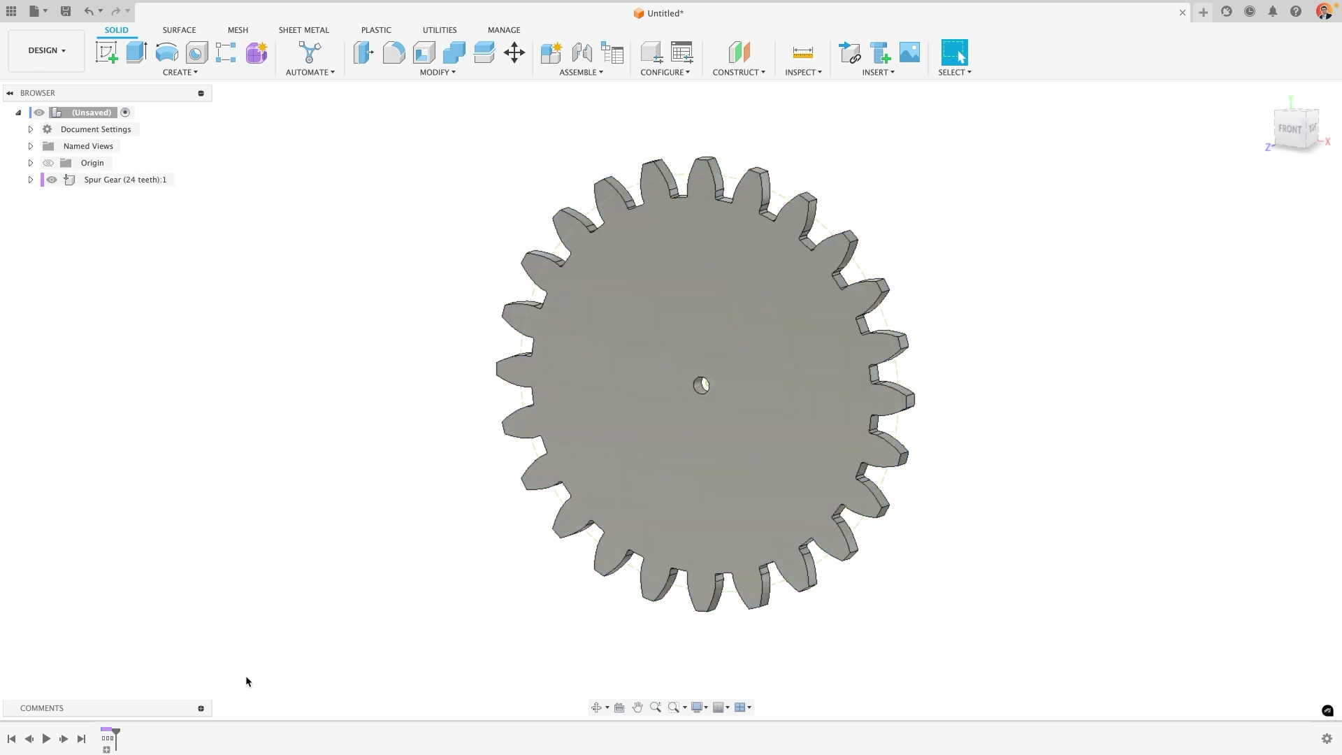
click(106, 749)
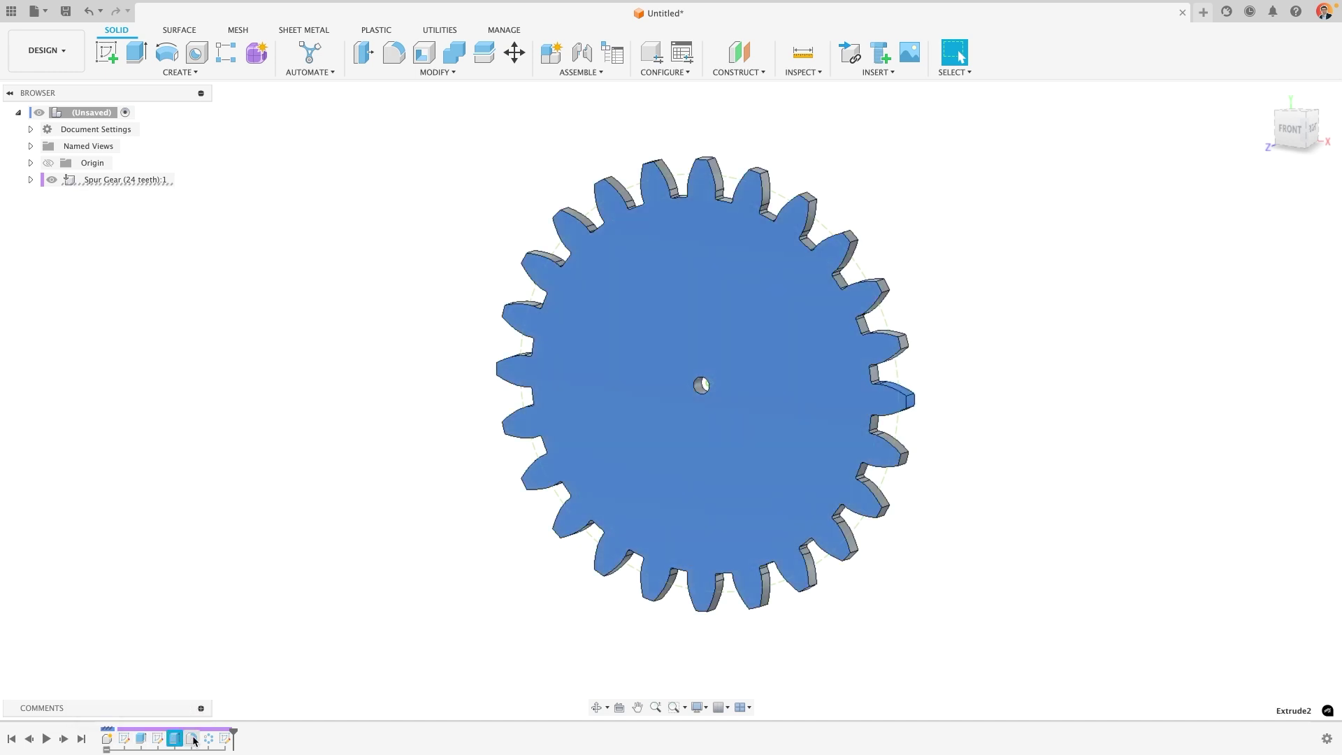
click(225, 738)
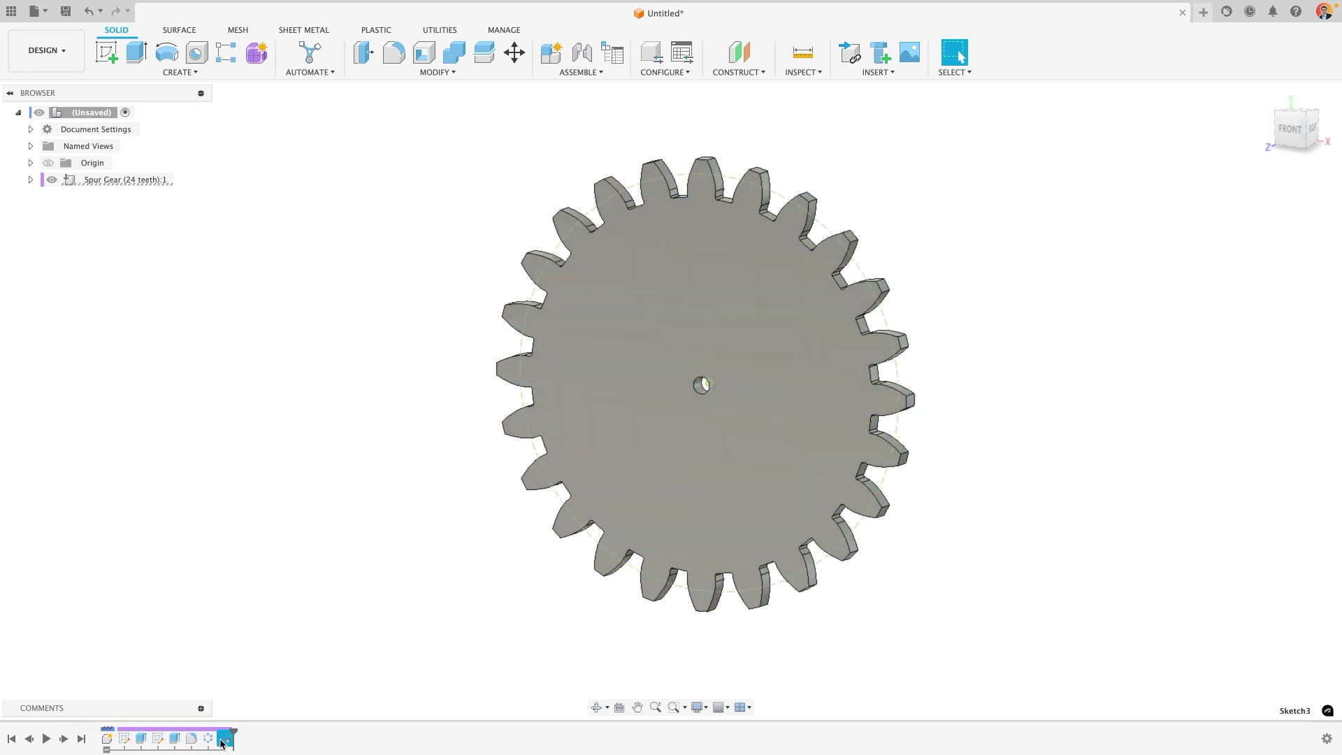
click(207, 645)
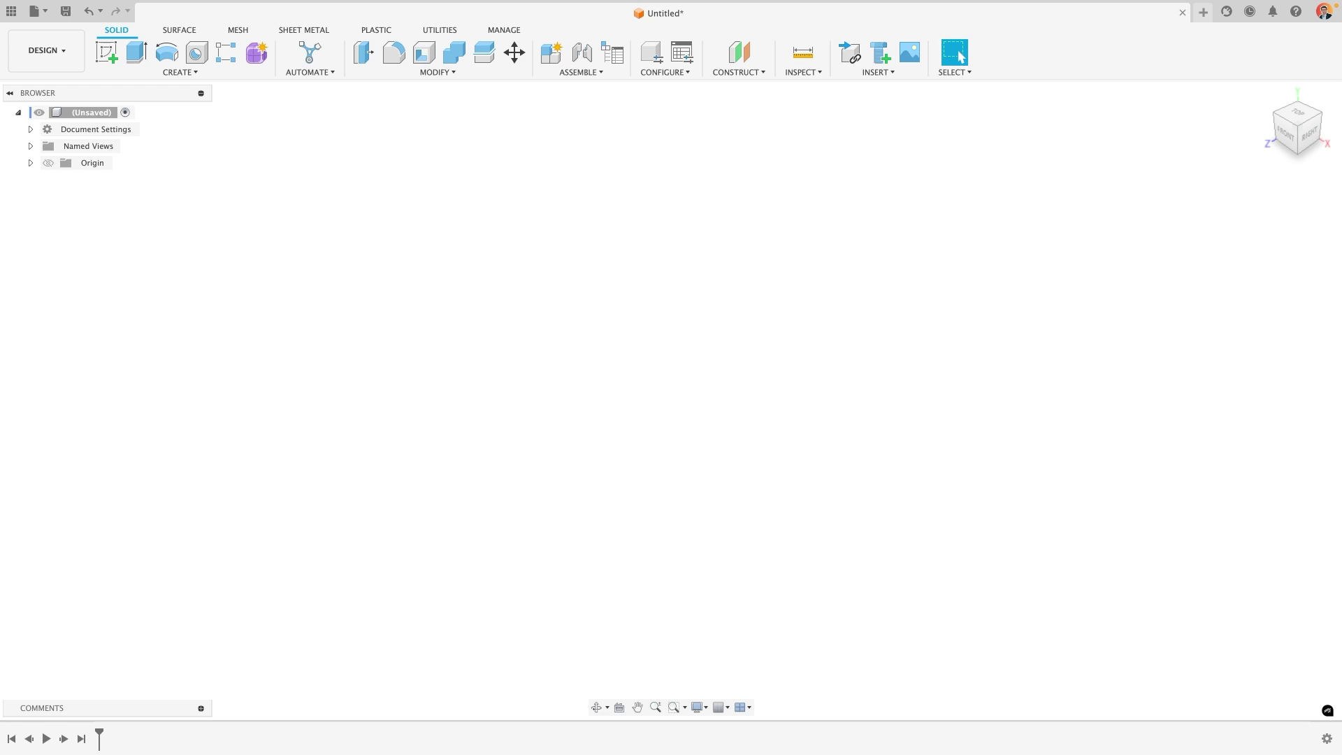
- Show the INSERT options, including McMaster-Carr, manufacturer part and TraceParts components
click(883, 73)
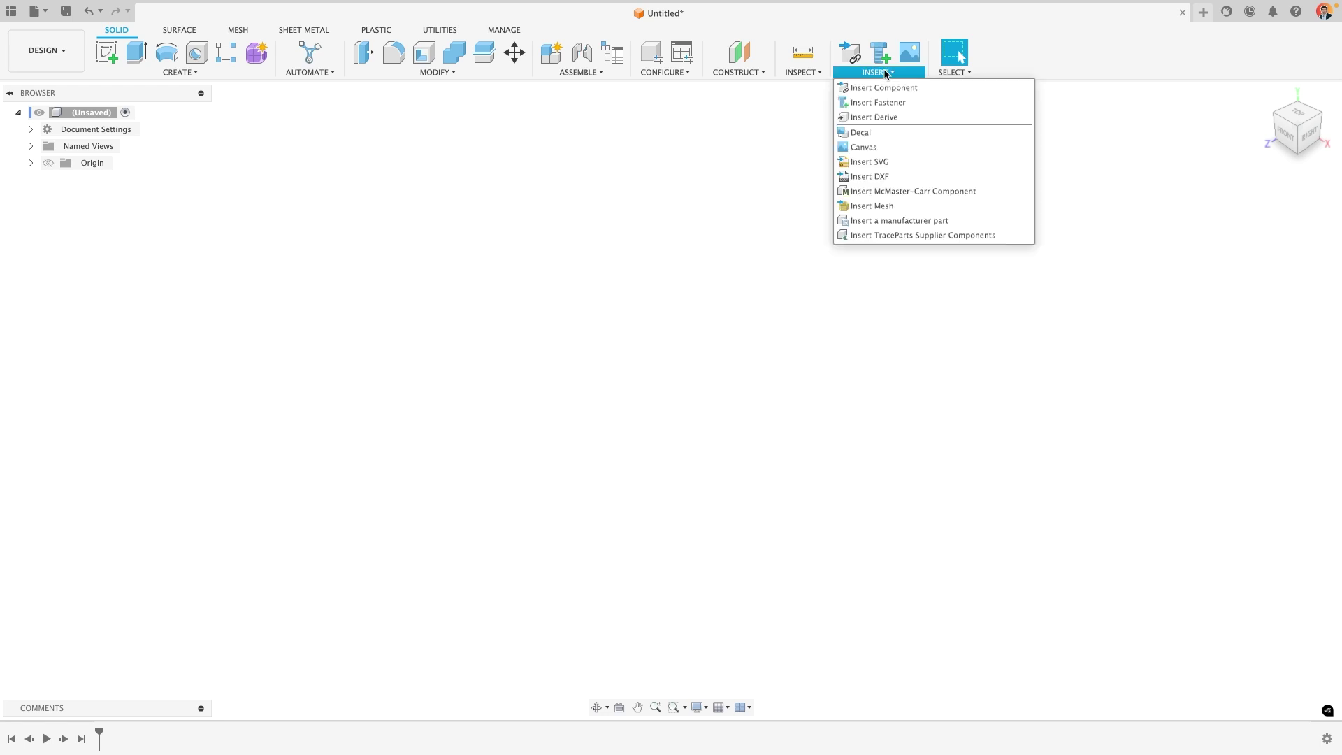
- Search the McMaster-Carr catalog for 'gear'
click(908, 191)
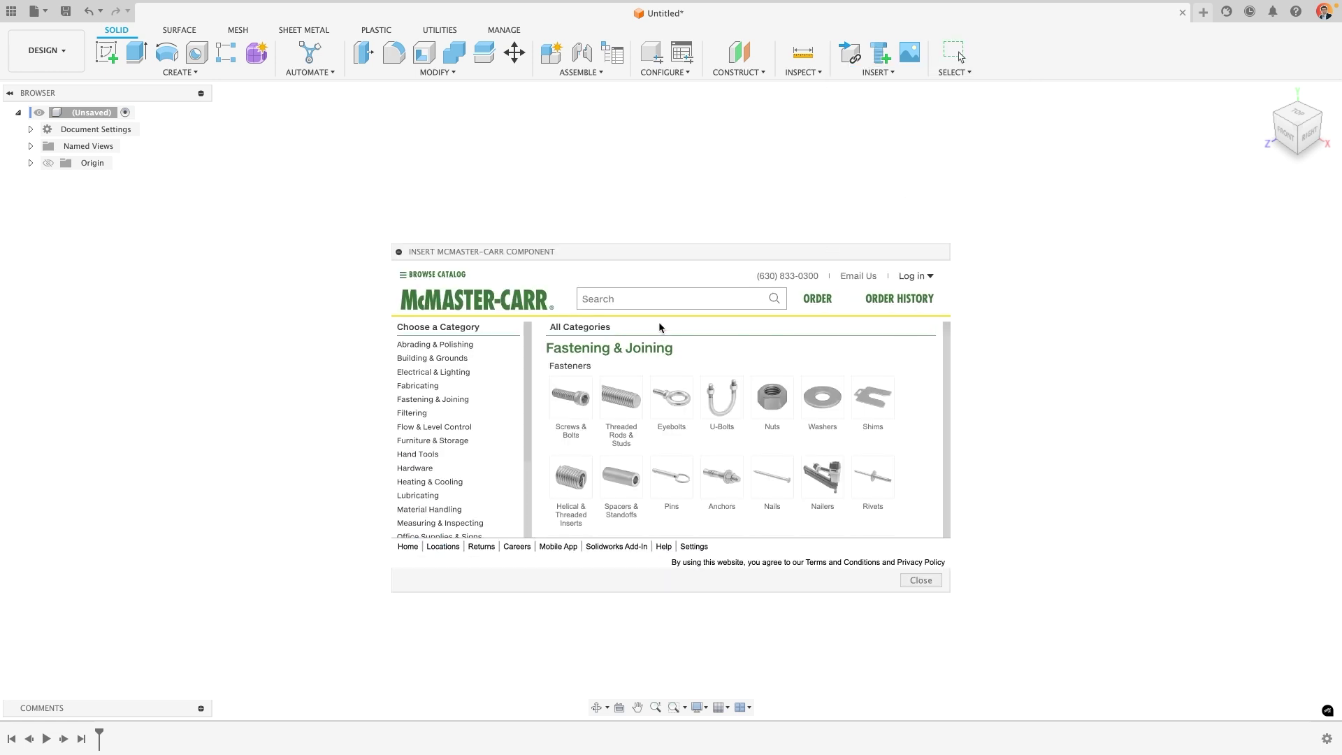
click(641, 303)
text(gears)
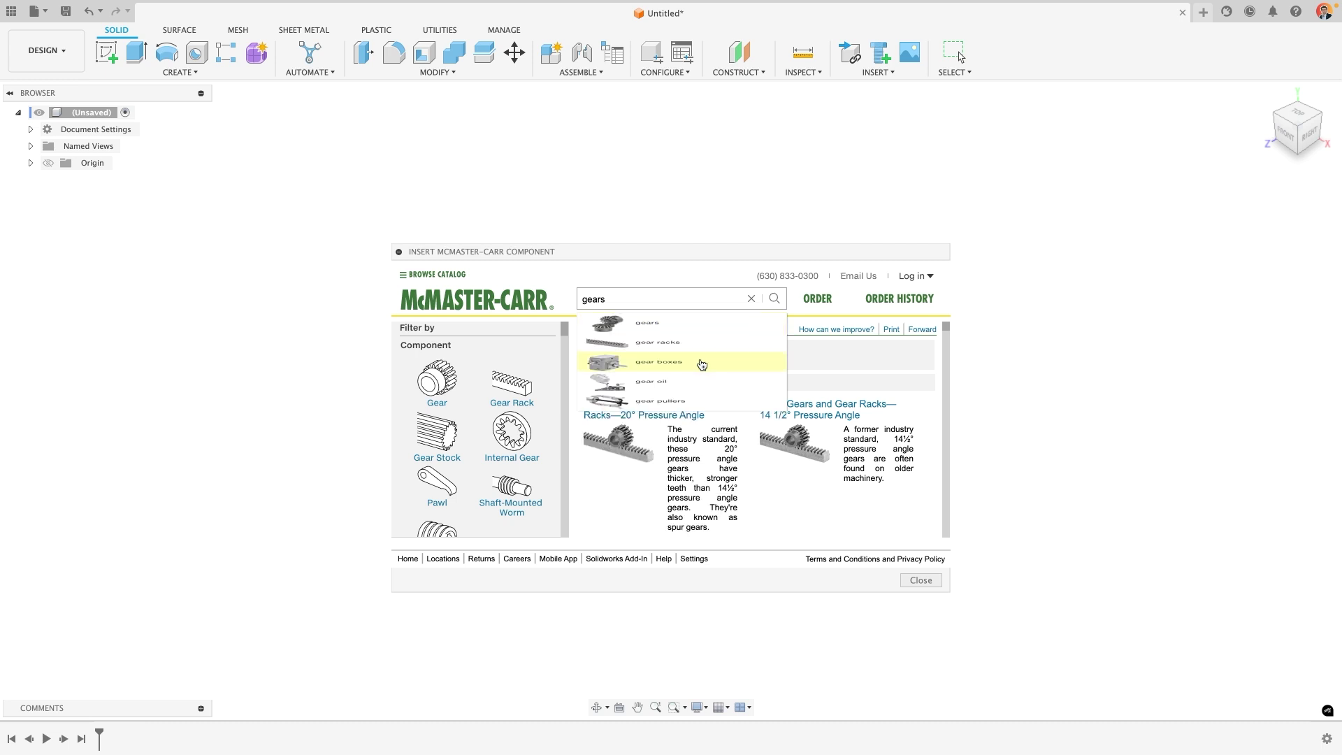
click(674, 350)
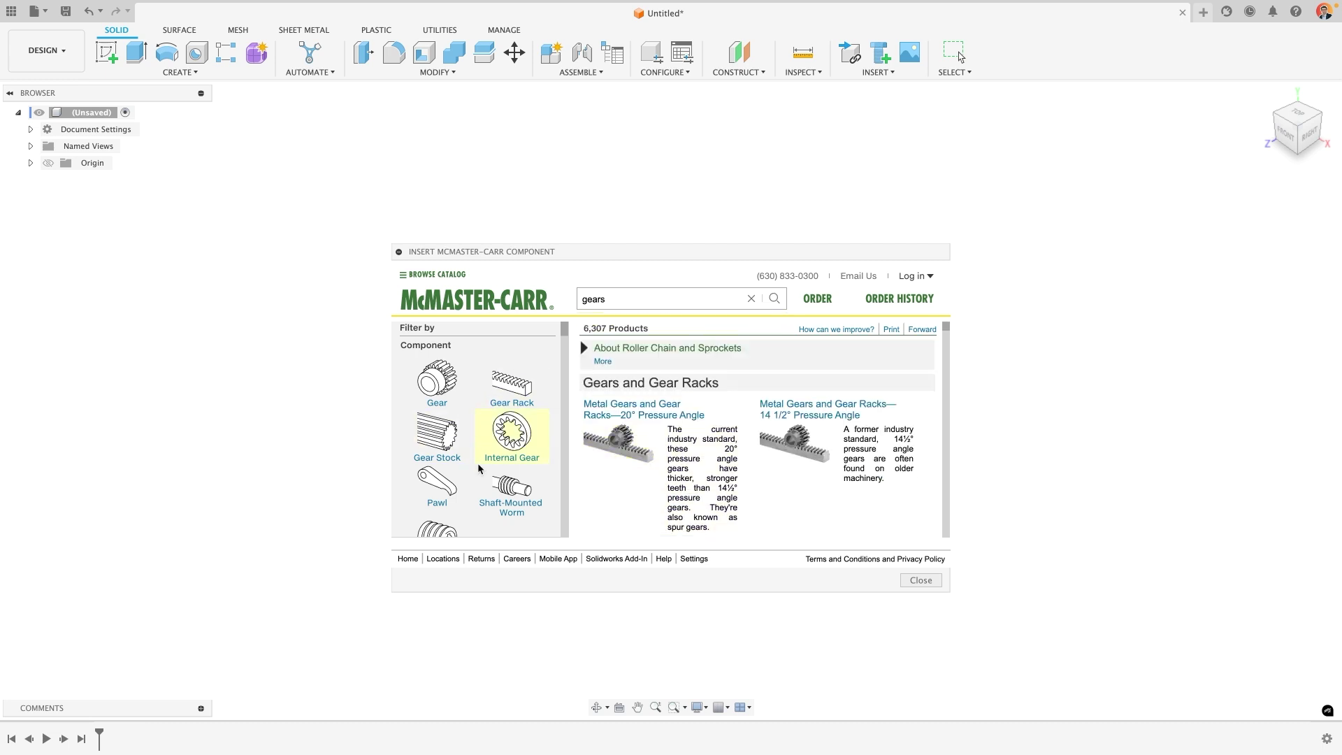
scroll(531, 420, down, 6)
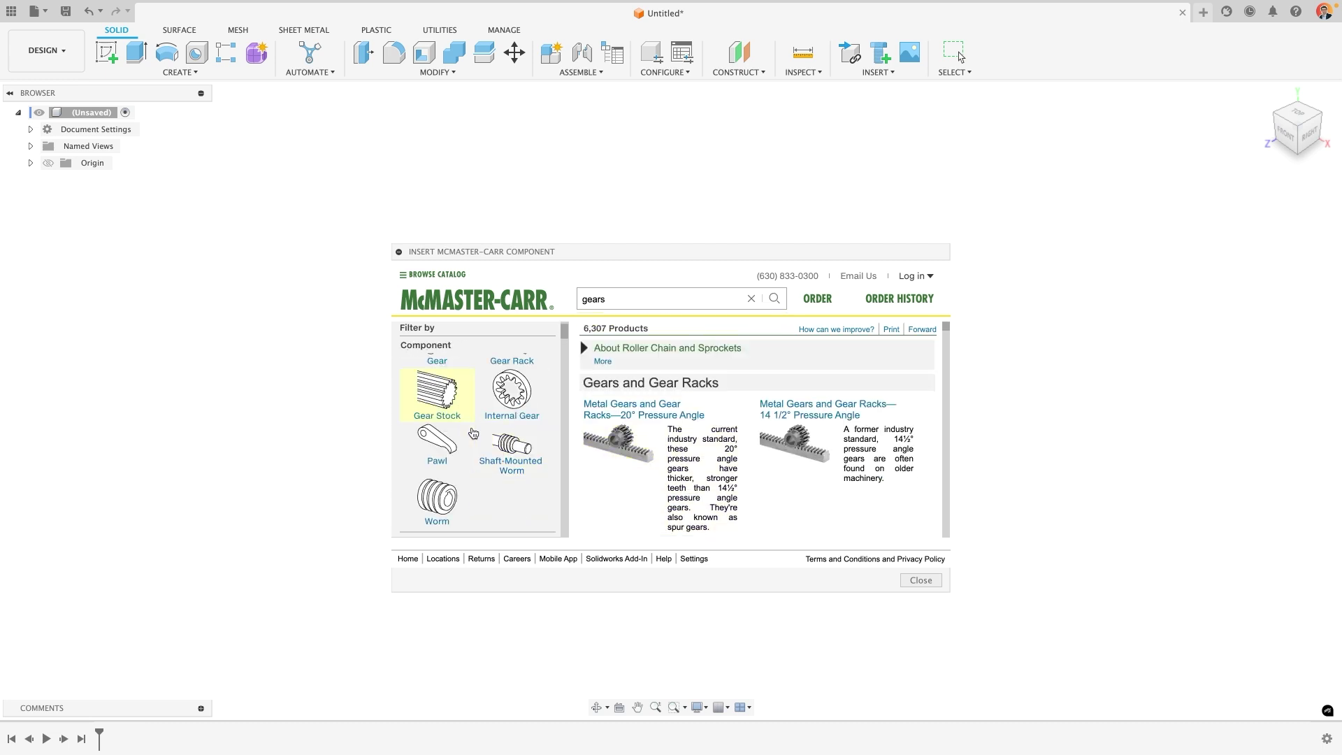
scroll(482, 434, up, 6)
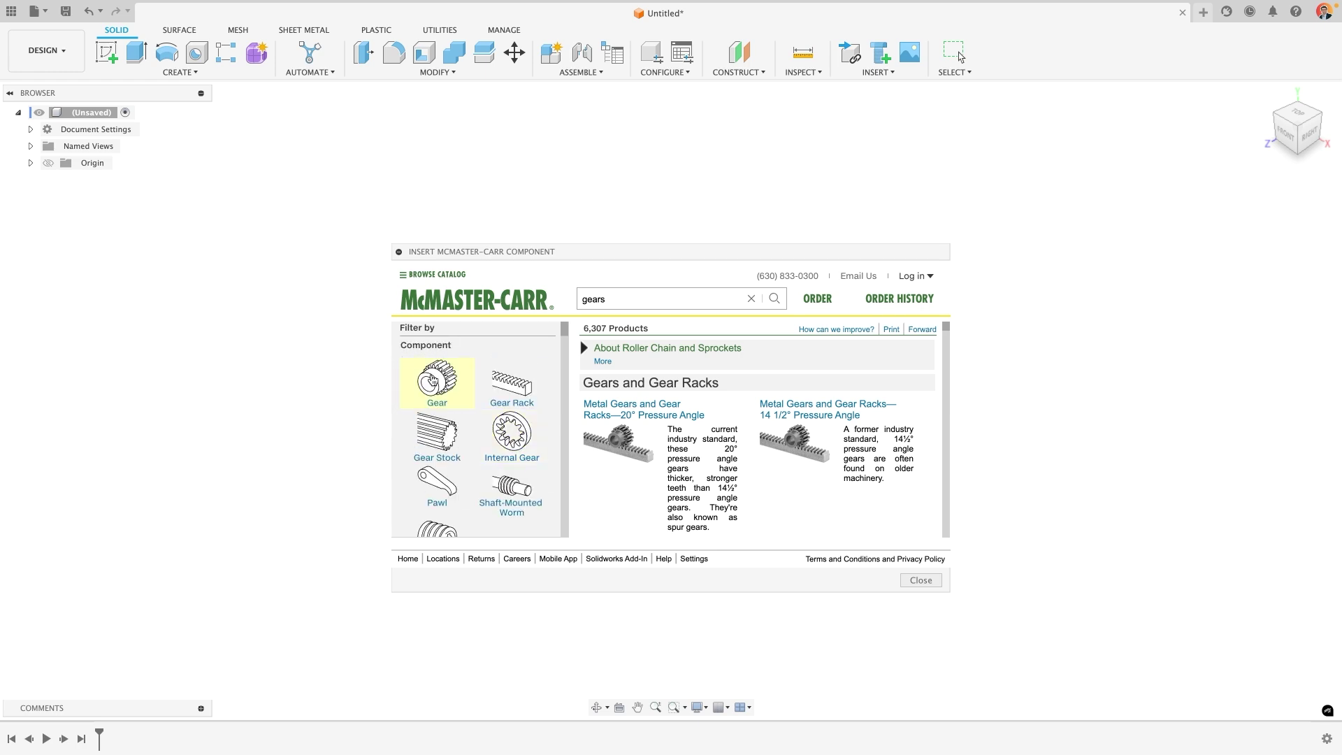
- Filter to Gear, open 14½° metal gears, and insert the 20-pitch 12-tooth 6325K81 model
click(435, 377)
scroll(769, 441, down, 4)
scroll(810, 465, down, 1)
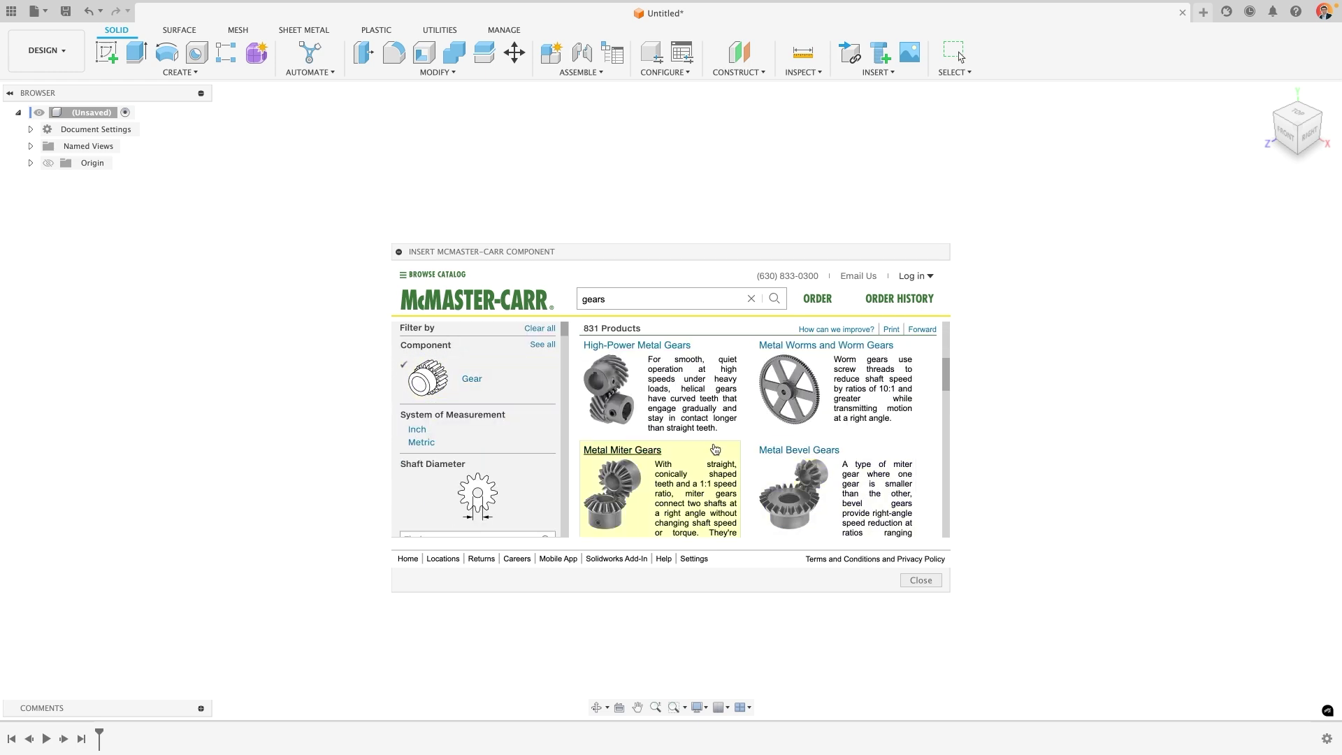
scroll(811, 465, up, 3)
click(807, 370)
scroll(772, 519, down, 10)
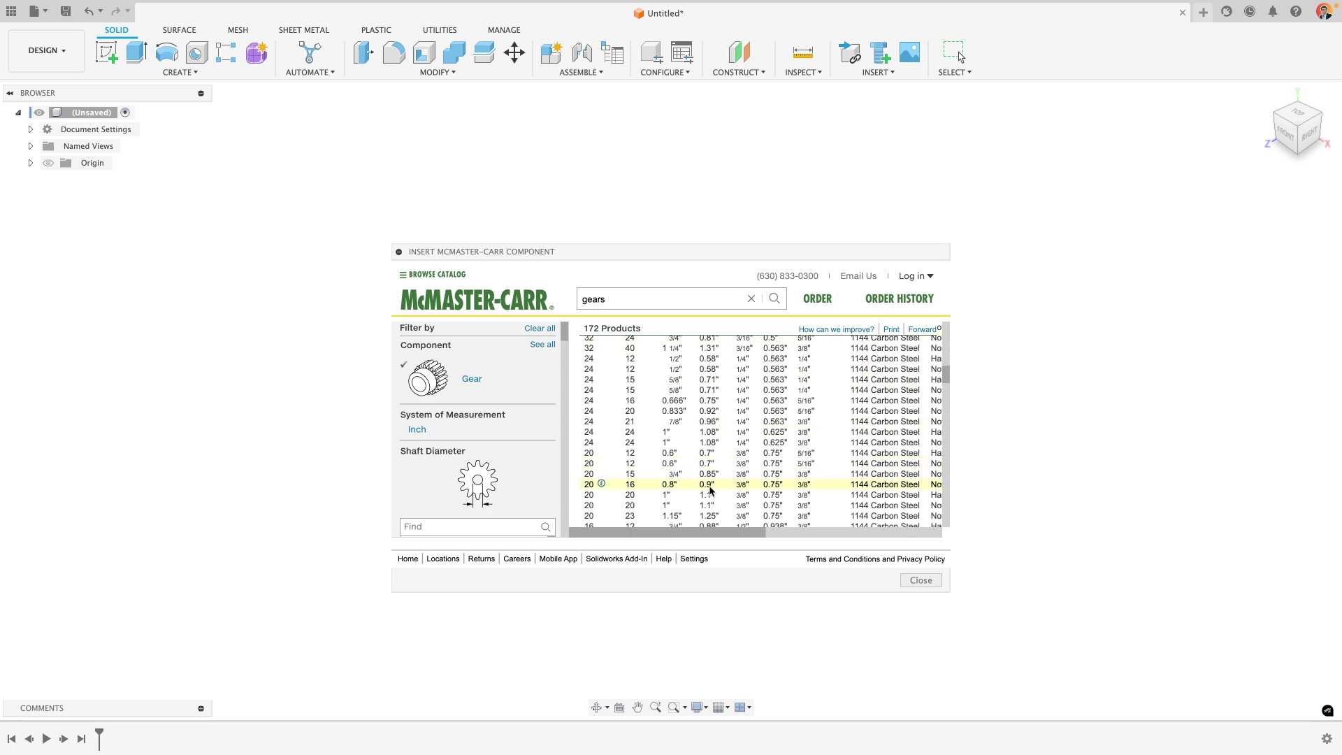
click(627, 467)
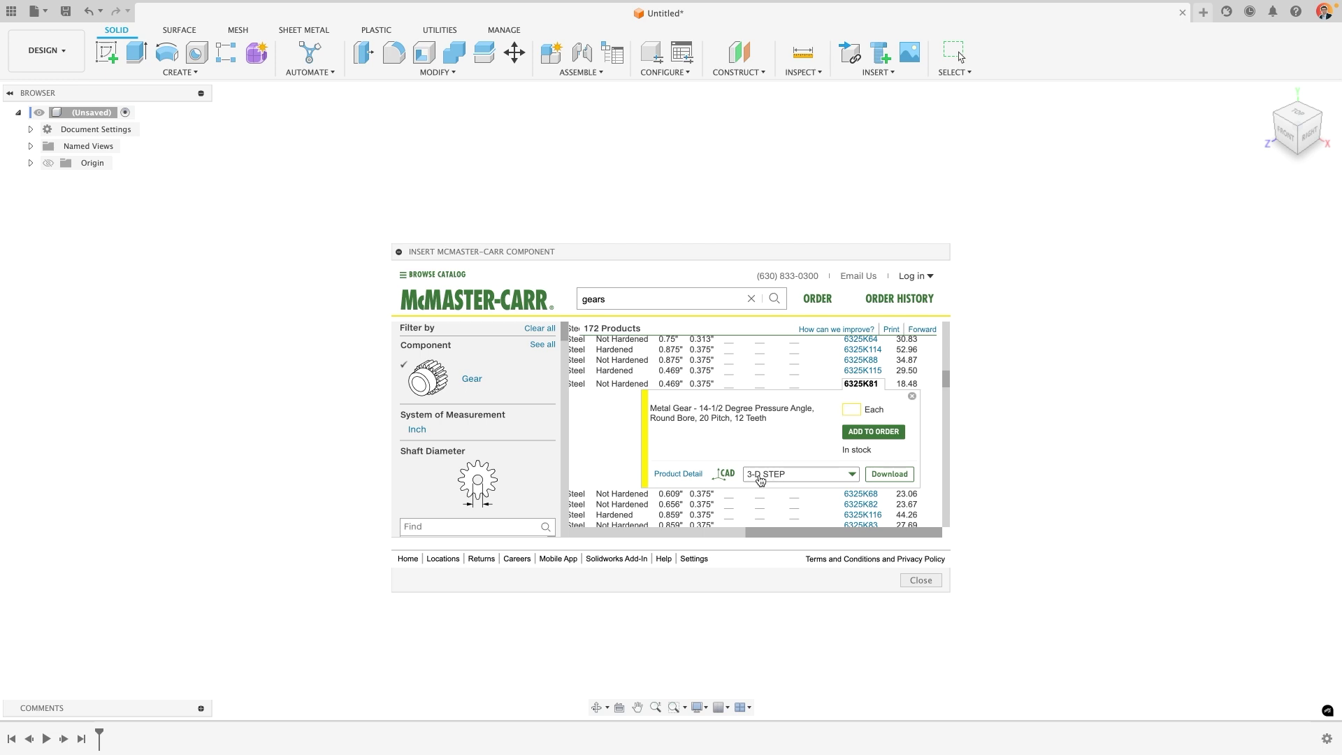
click(887, 475)
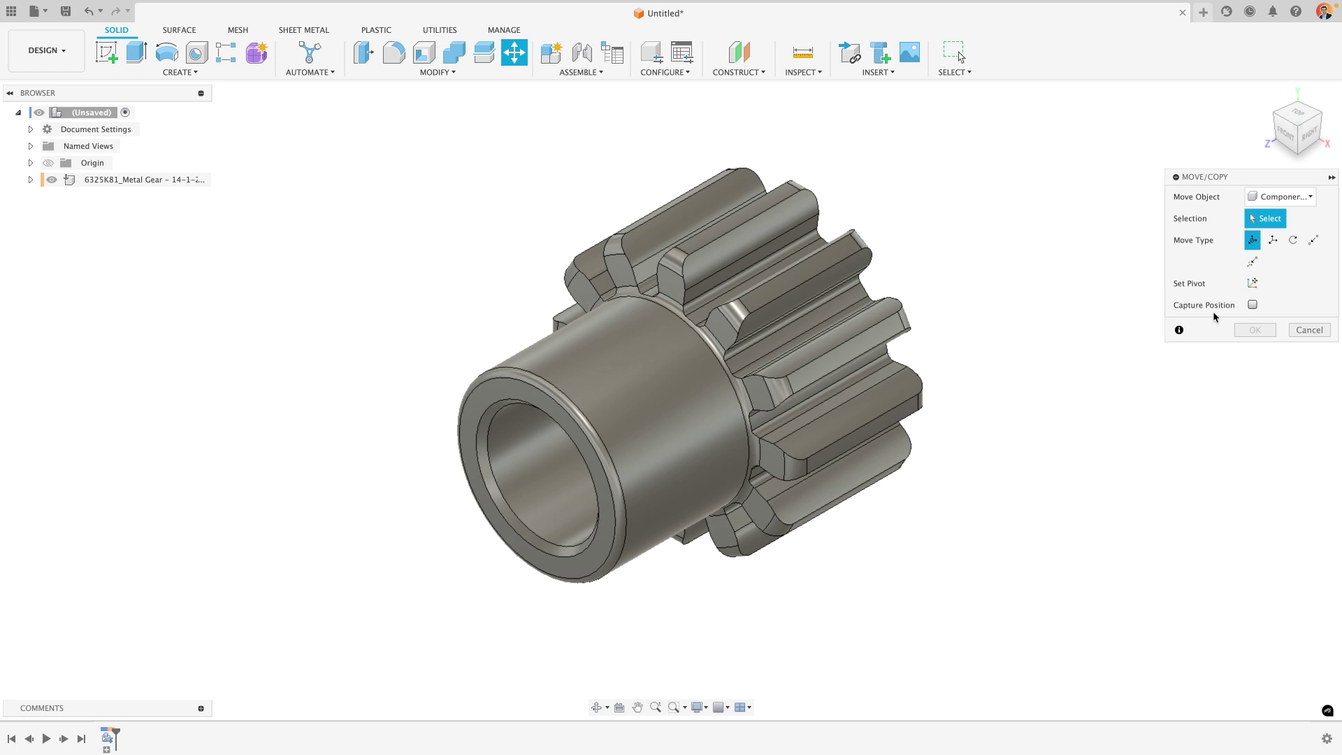
- Leave the gear in place and expand component 6325K81 down to Body1 in the browser
click(1309, 330)
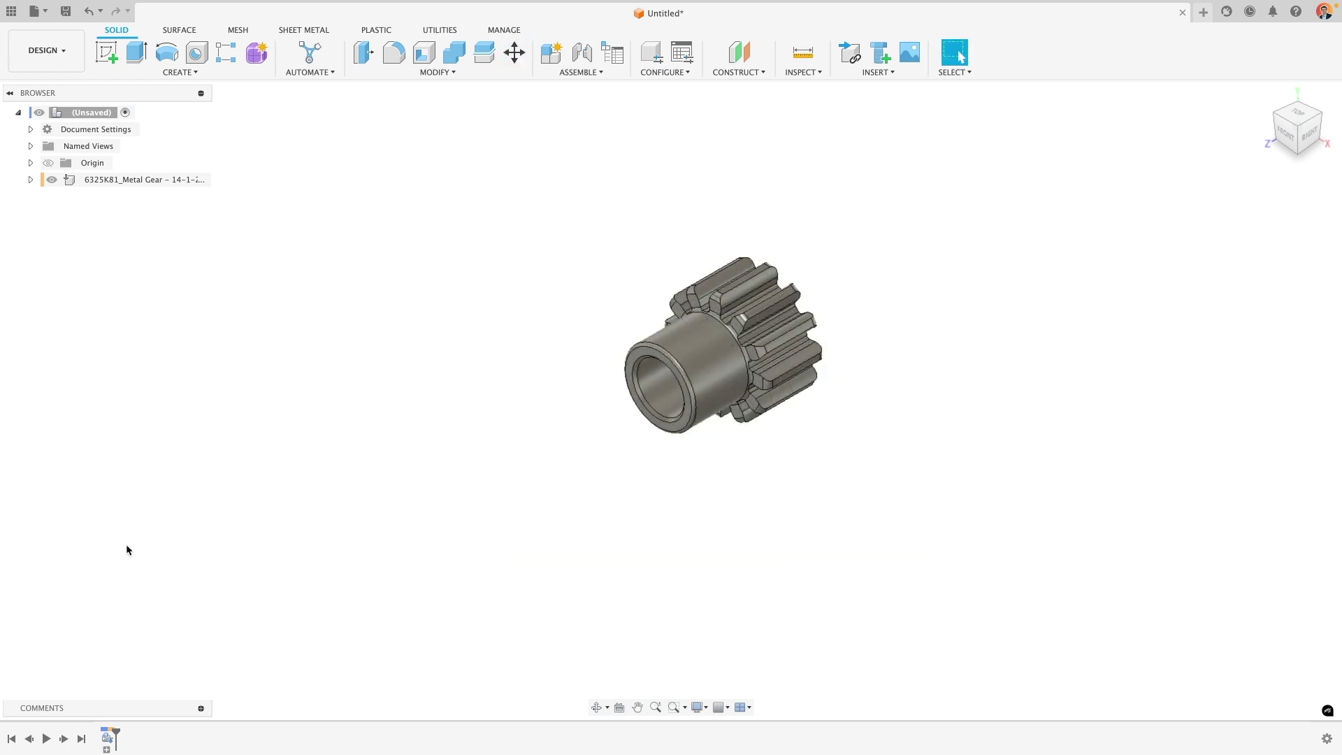
click(30, 179)
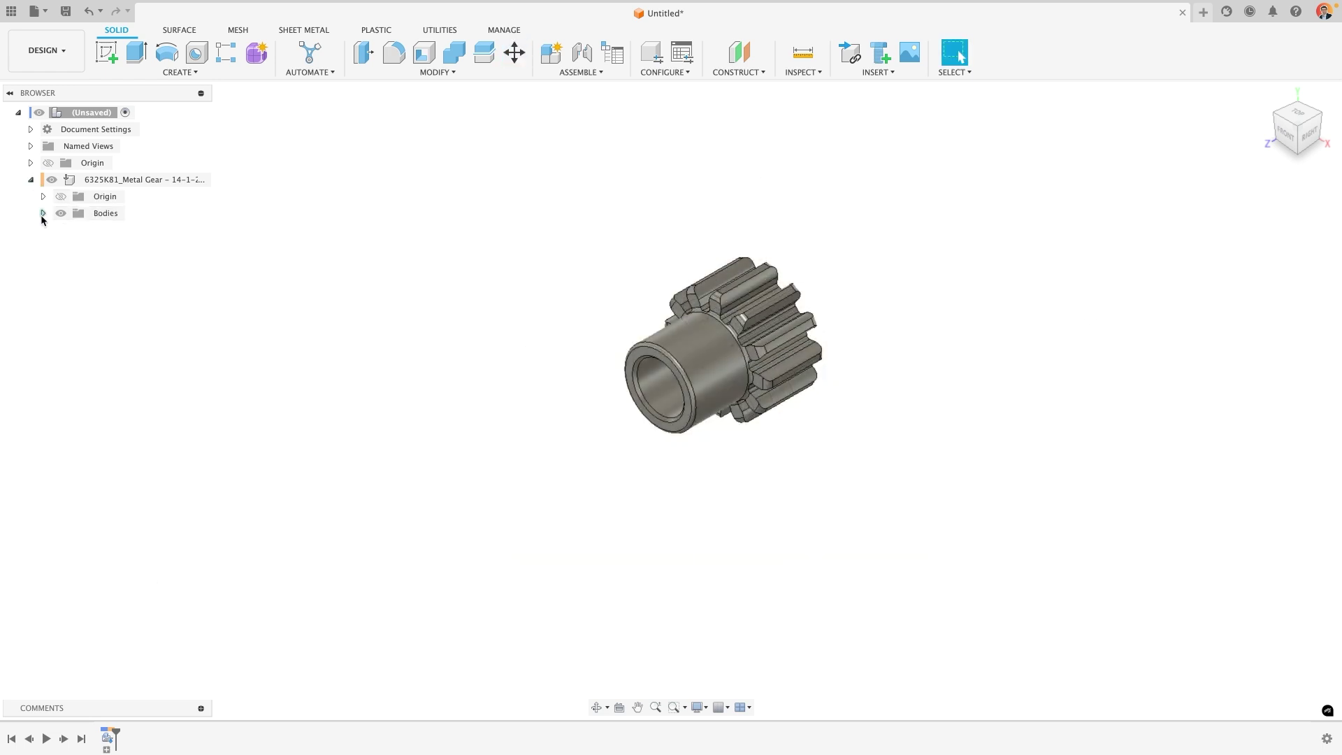
click(43, 213)
click(103, 229)
click(208, 258)
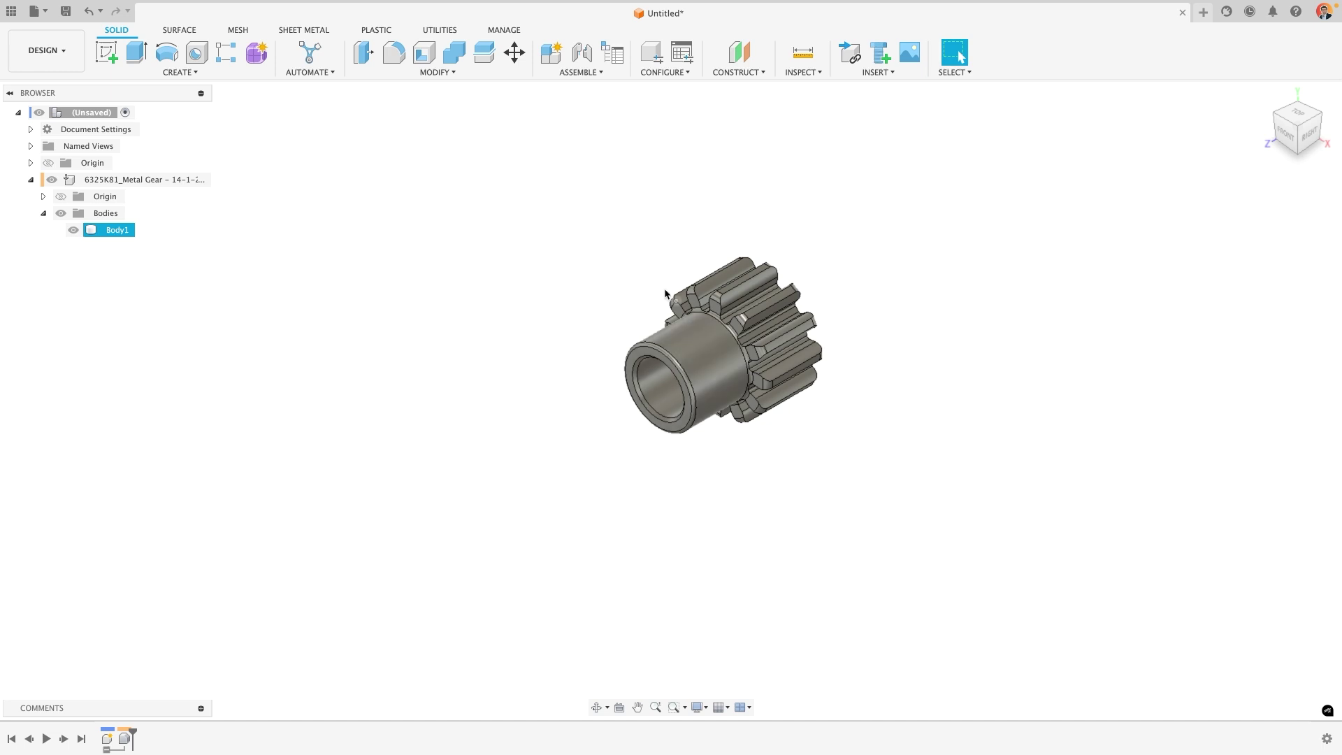
- Add a construction plane tangent to the gear's cylindrical hub face
click(747, 72)
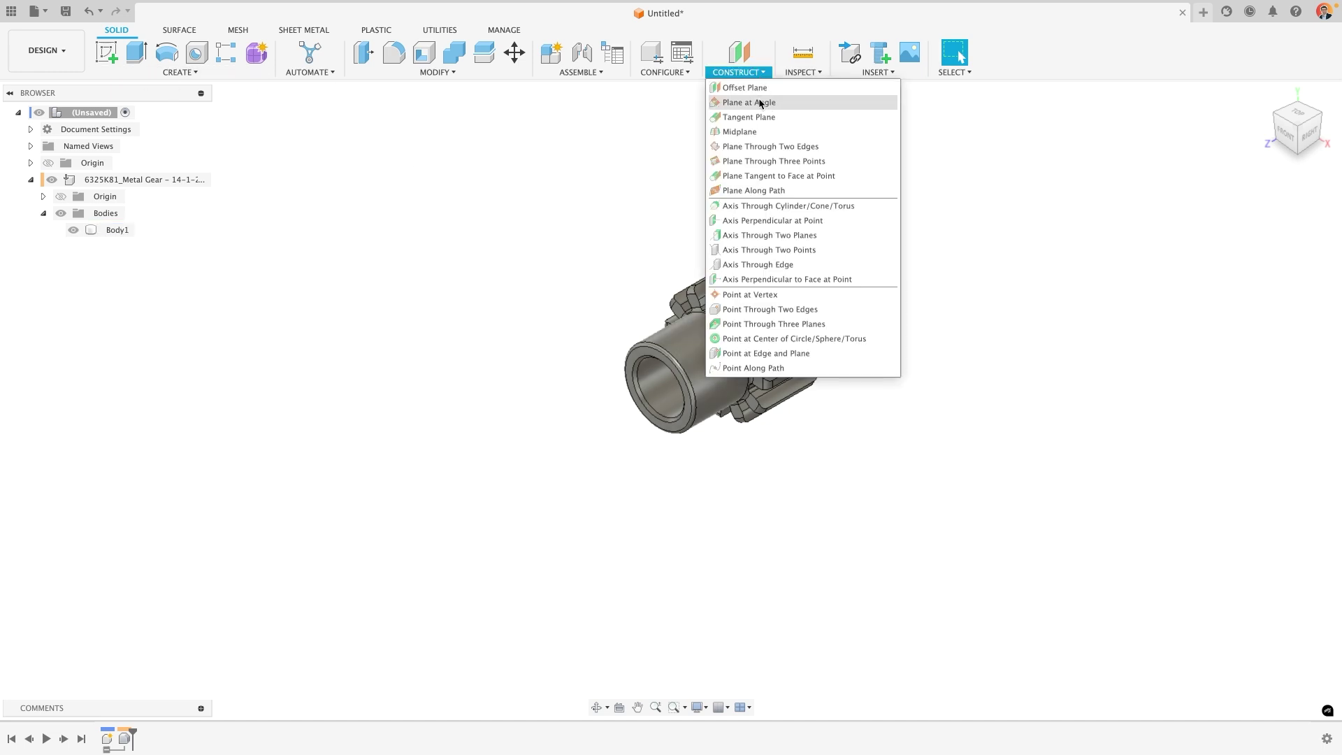
click(760, 117)
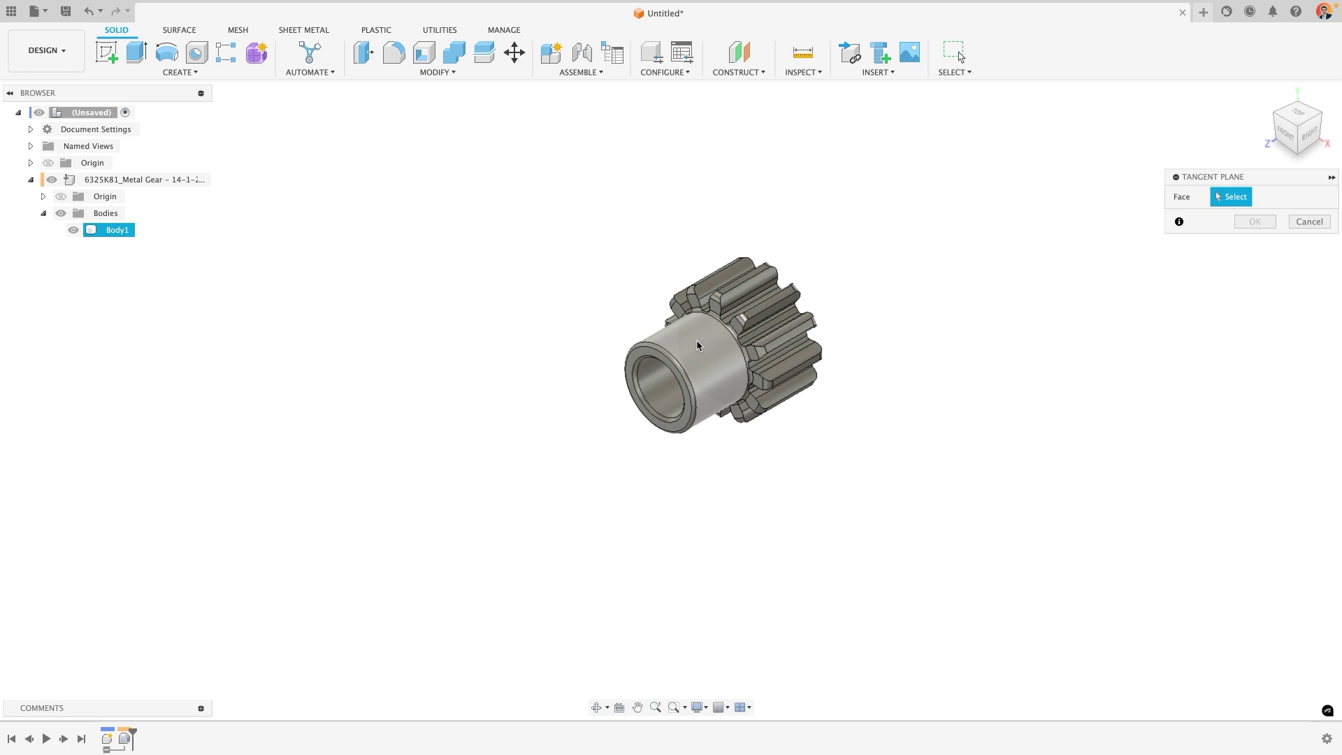
click(702, 349)
click(1254, 265)
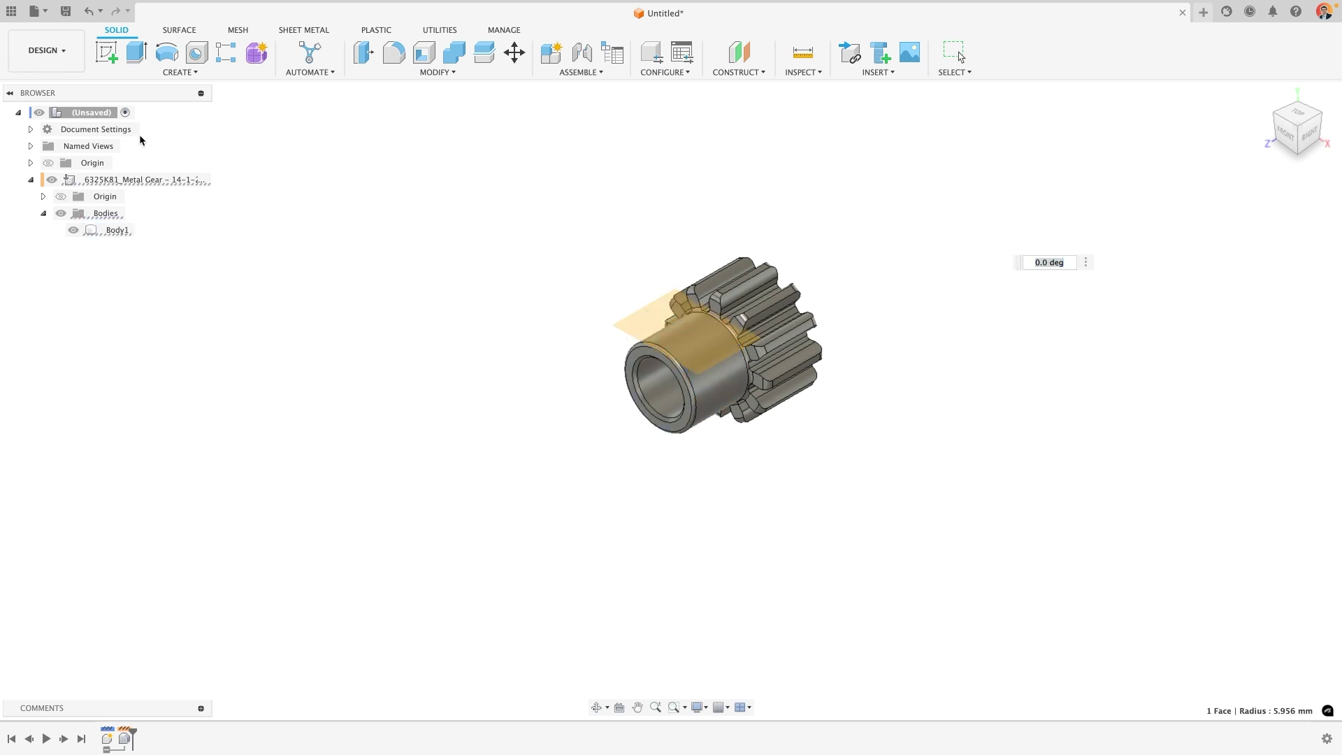
- Cut a 6 mm hole into the hub from the new tangent plane
click(179, 72)
click(196, 53)
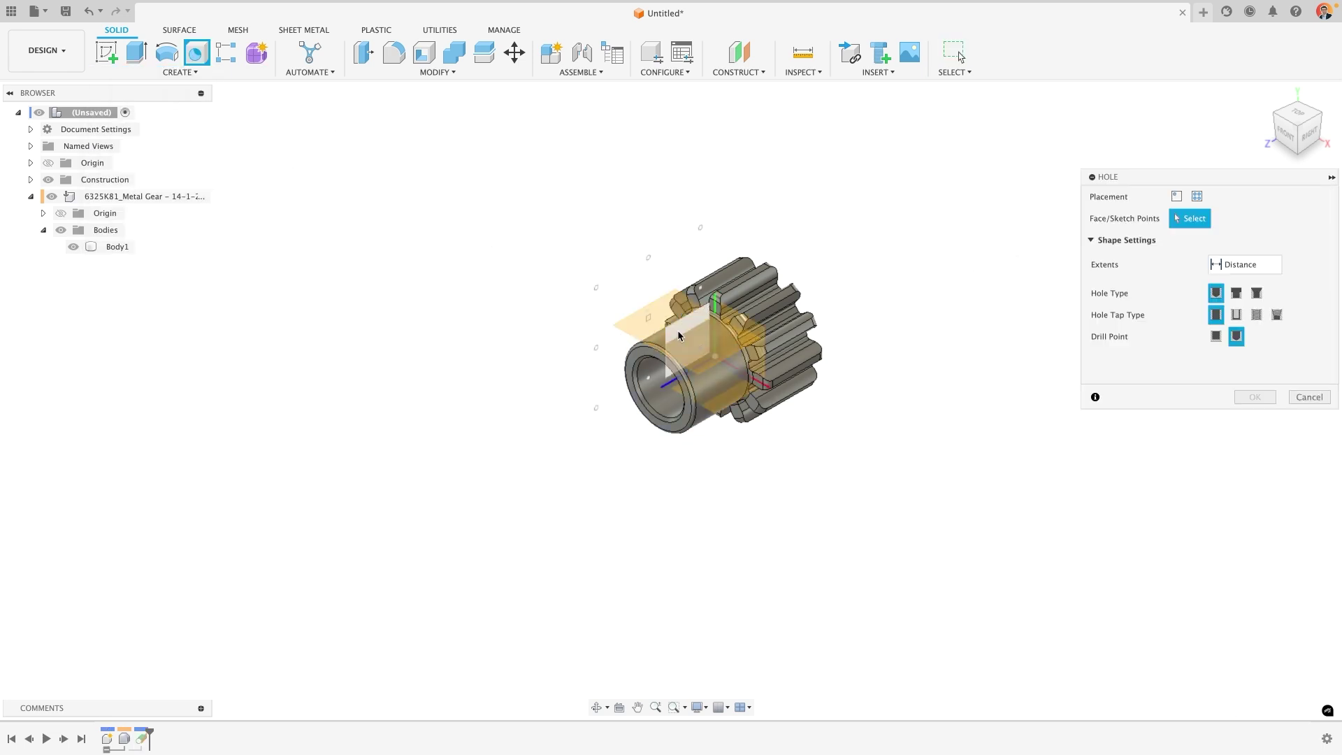
click(685, 336)
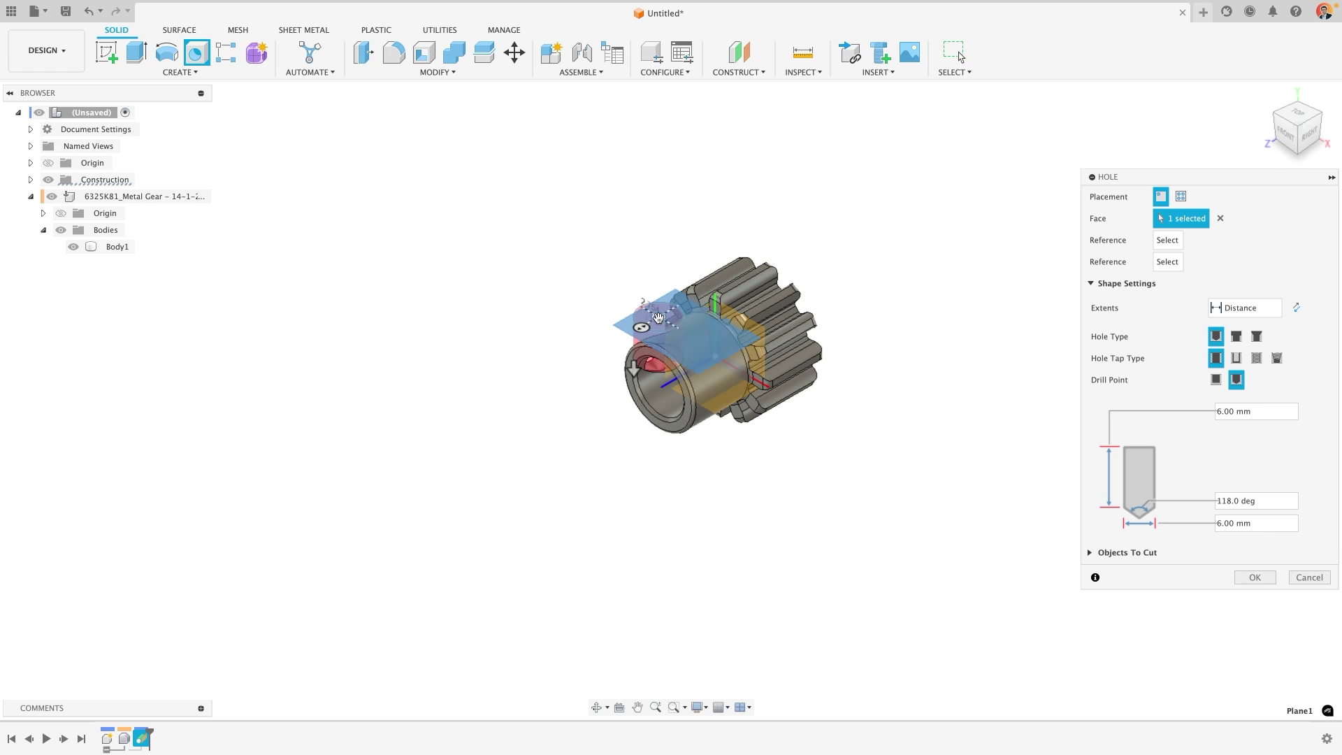
key(Return)
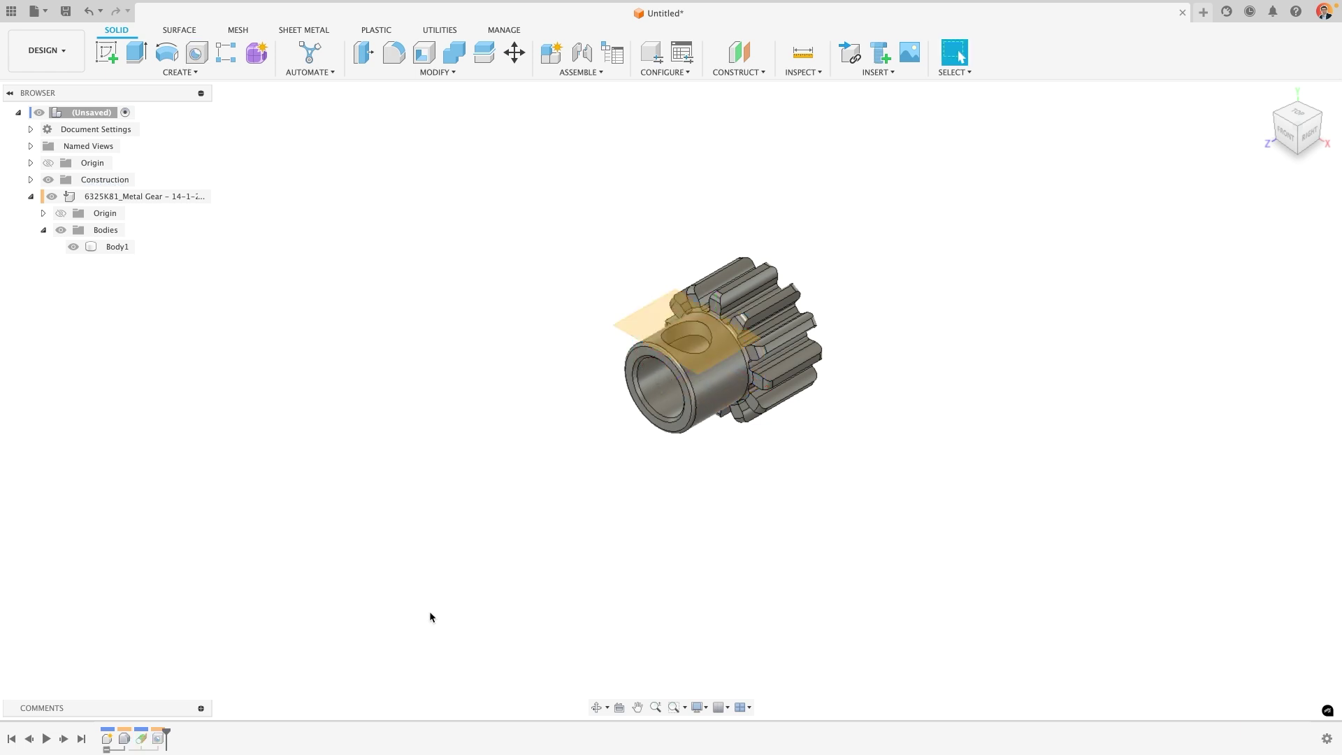